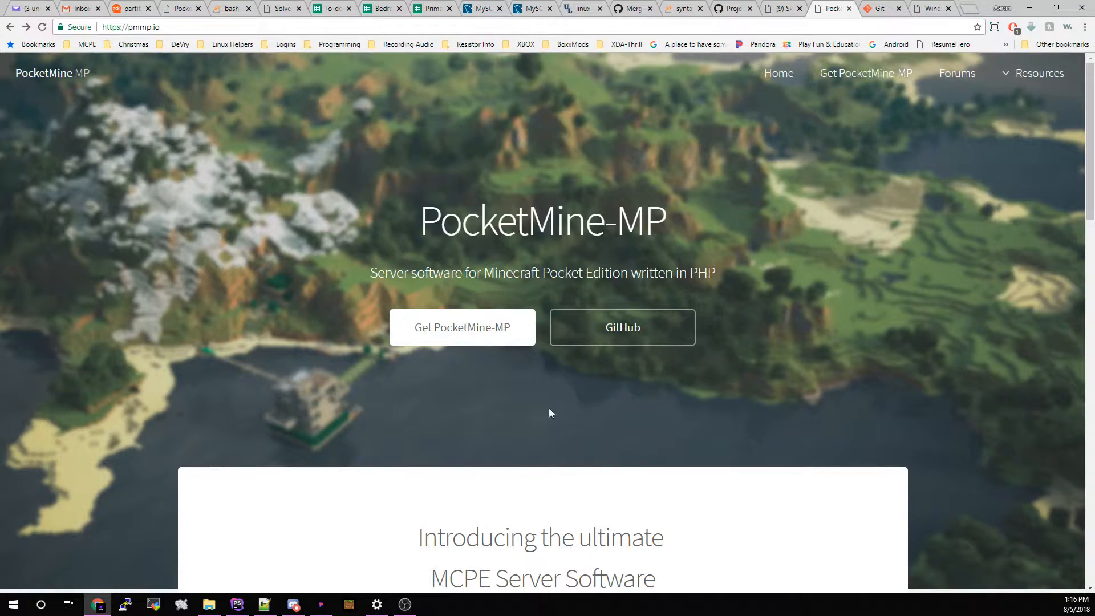
# Open the "Installing manually" page of the PocketMine documentation from the PocketMine-MP website.
pyautogui.click(1067, 82)
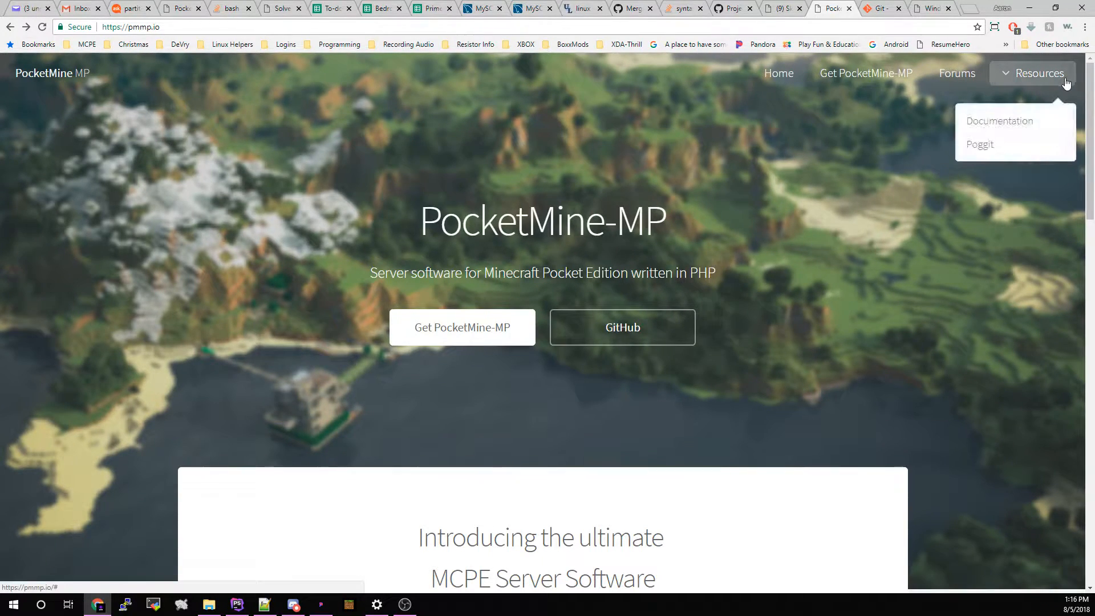
pyautogui.click(1023, 123)
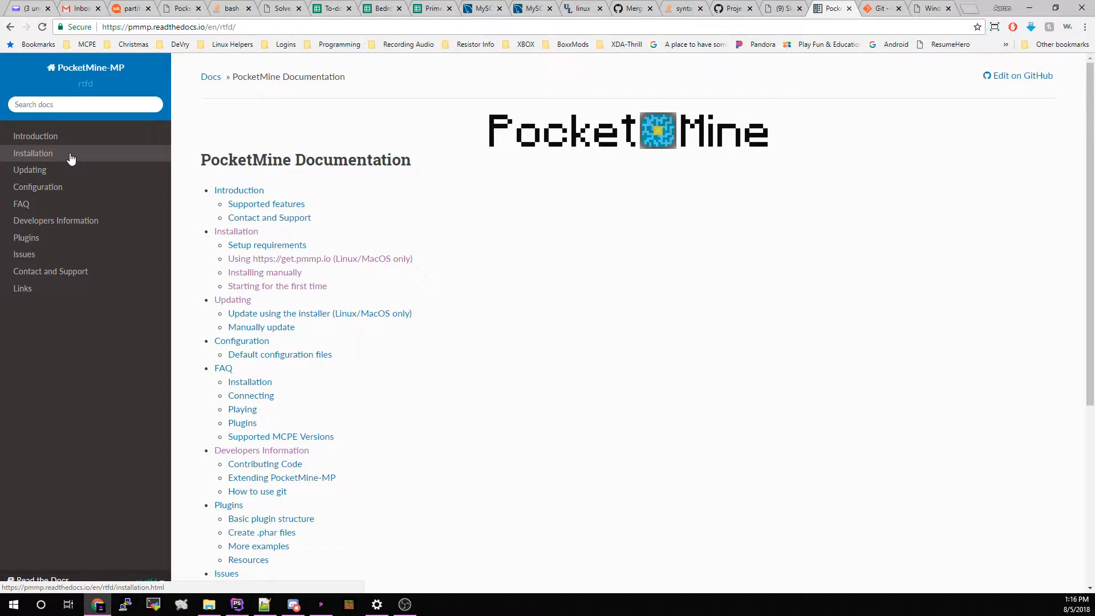
pyautogui.click(252, 274)
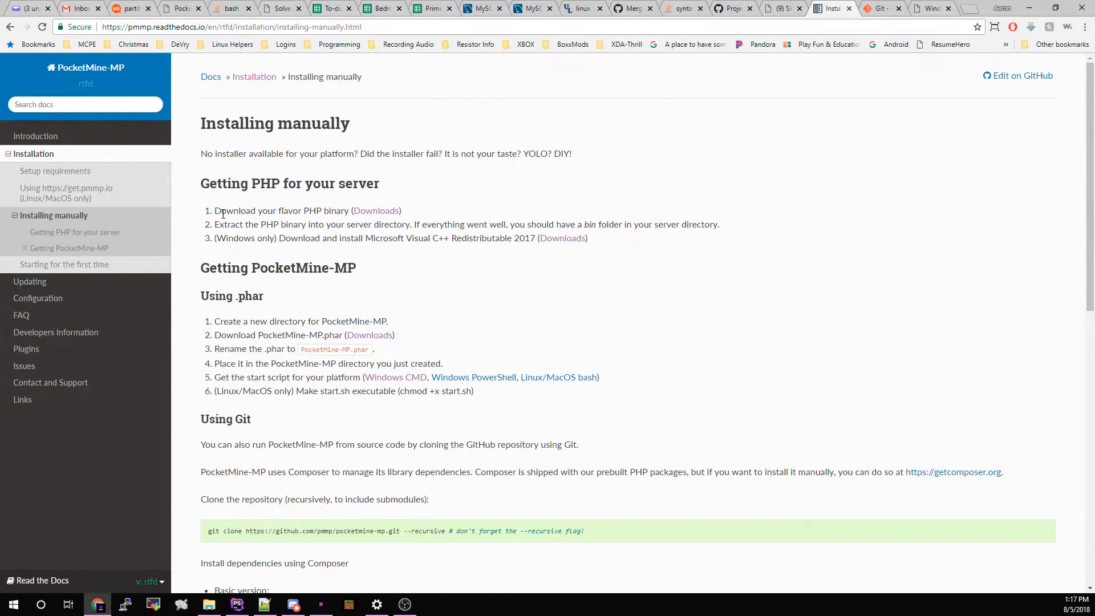
# Review the PHP binary, Visual C++ Redistributable and recursive git clone instructions, plus the Git downloads page.
pyautogui.moveTo(216, 210); pyautogui.dragTo(349, 212)
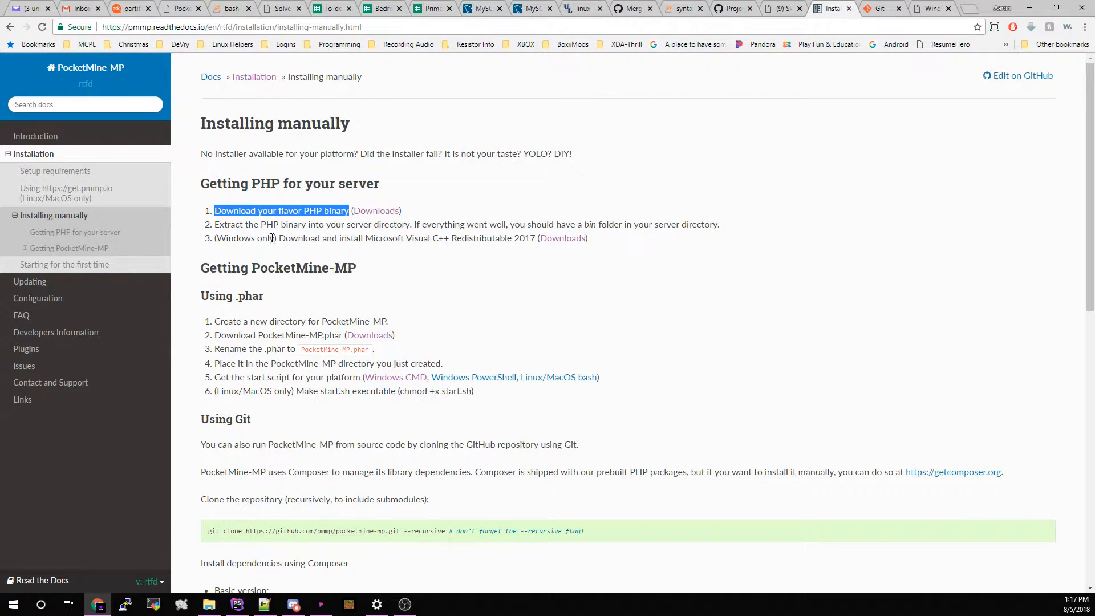
pyautogui.moveTo(277, 239); pyautogui.dragTo(453, 240)
pyautogui.click(484, 243)
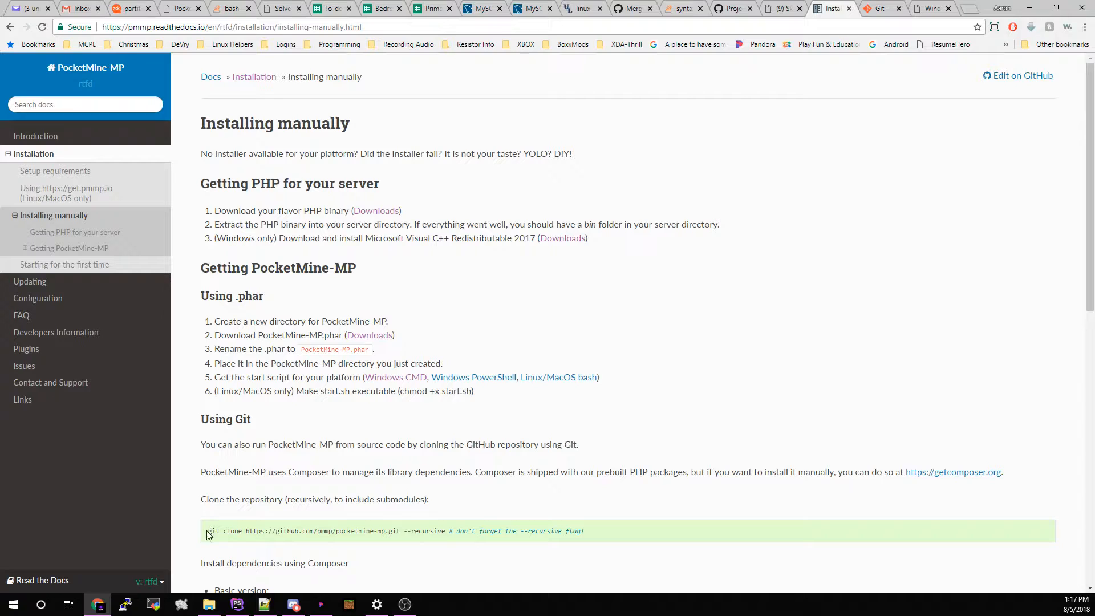
pyautogui.moveTo(210, 532); pyautogui.dragTo(443, 529)
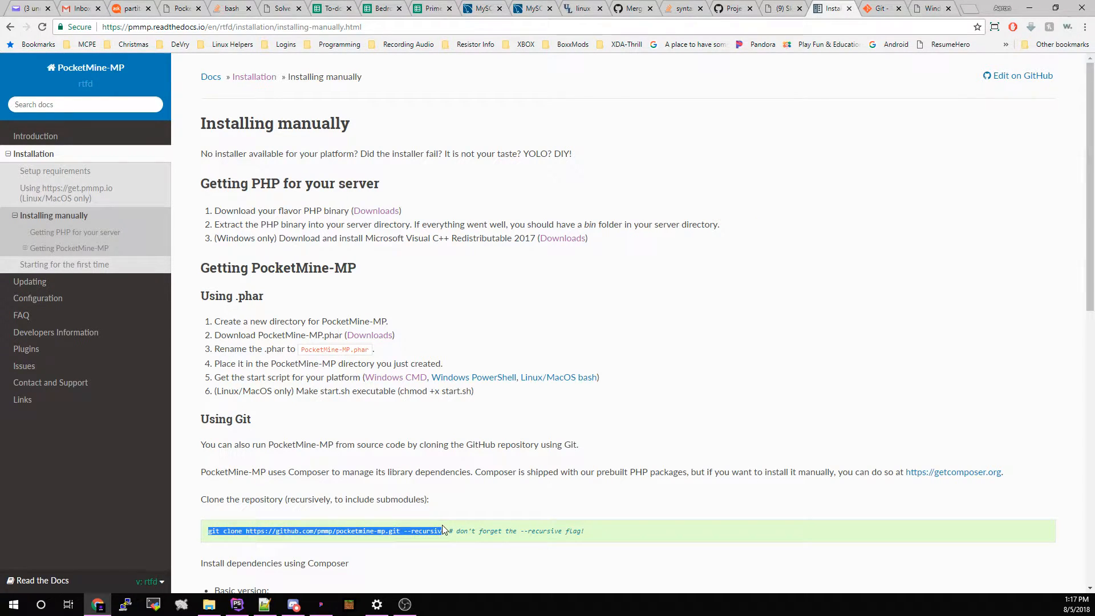
pyautogui.click(384, 511)
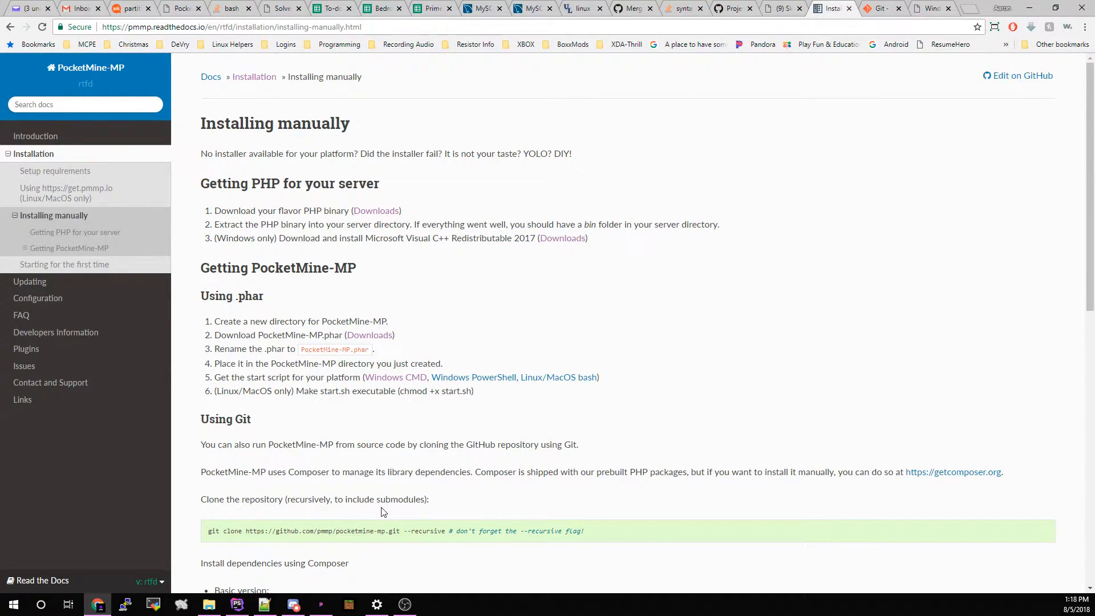
pyautogui.click(866, 14)
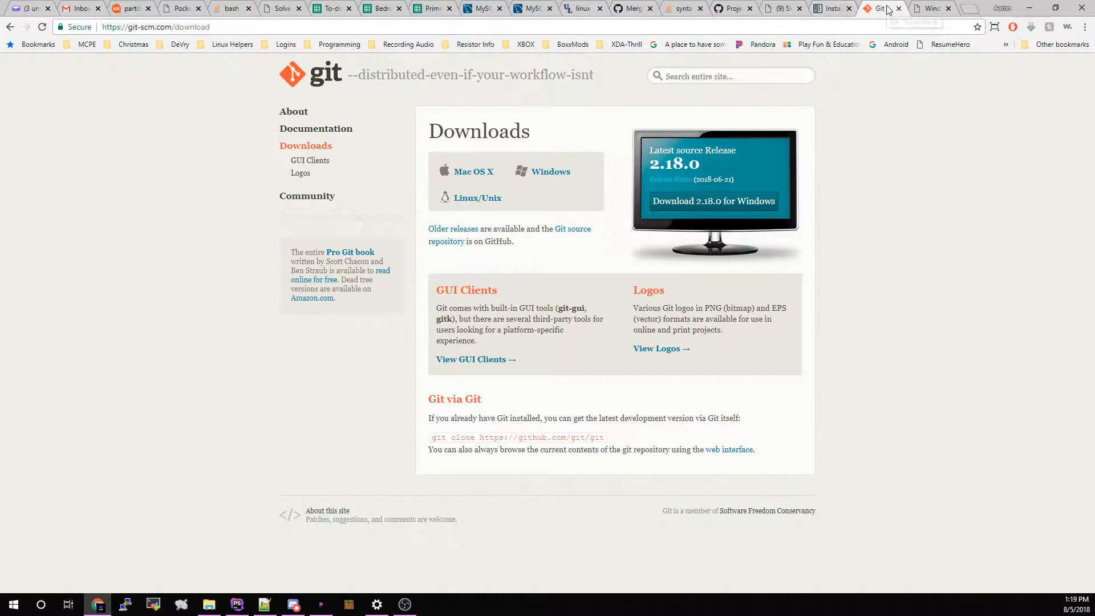
# Copy the CheckNetIsolation LoopbackExempt command for Microsoft.MinecraftUWP_8wekyb3d8bbwe from the open Windows 10 forum thread.
pyautogui.click(933, 7)
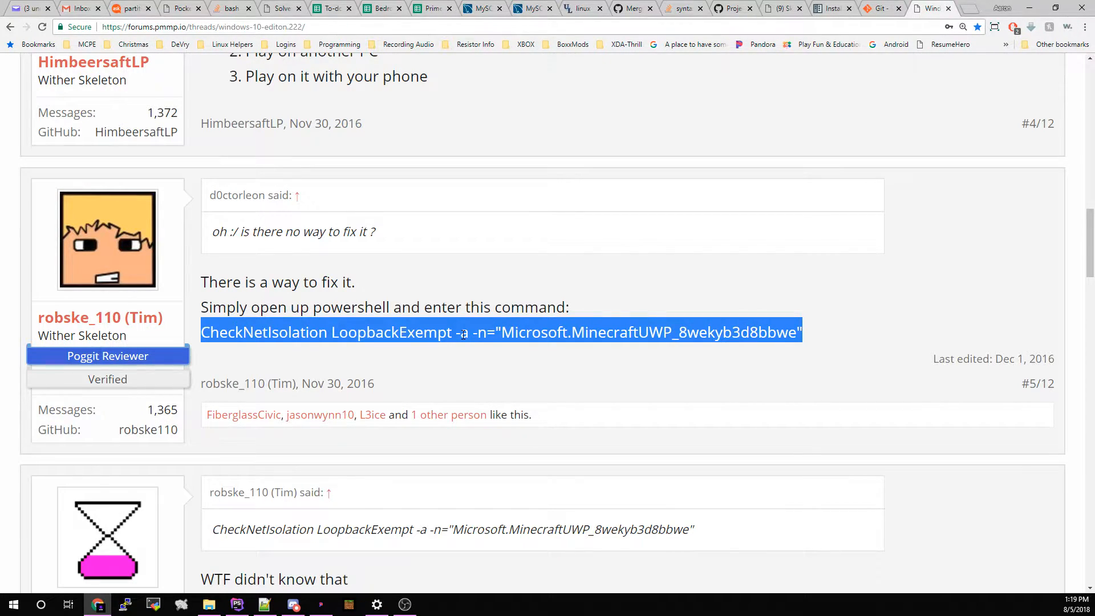
pyautogui.rightClick(387, 328)
pyautogui.click(395, 330)
# Launch Windows PowerShell as administrator and move its window fully into view.
pyautogui.click(14, 607)
pyautogui.scroll(-15, 84, 538)
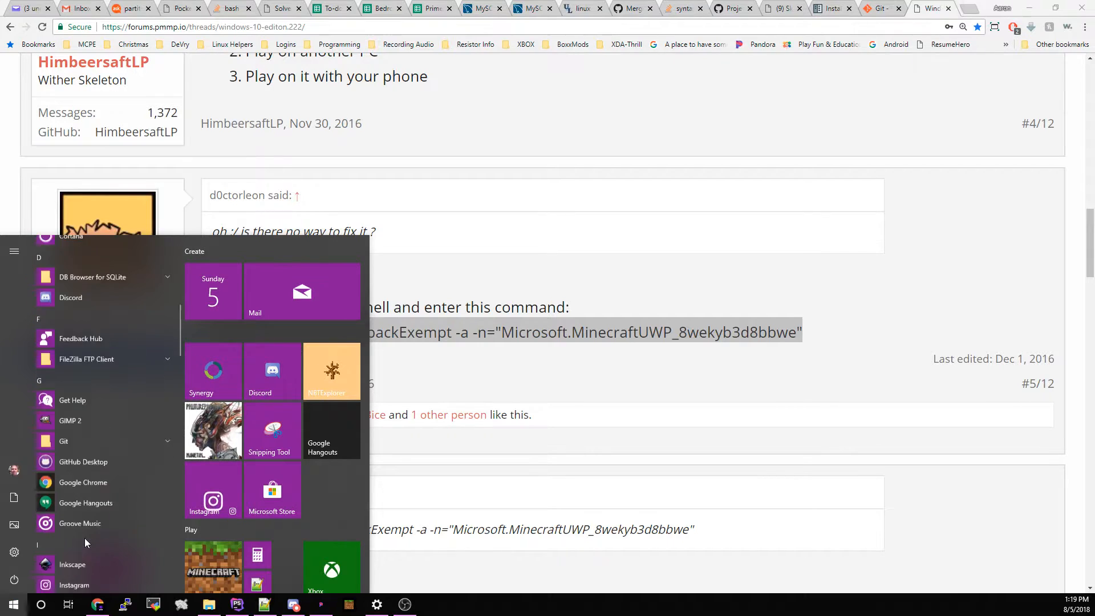
pyautogui.scroll(-6, 84, 538)
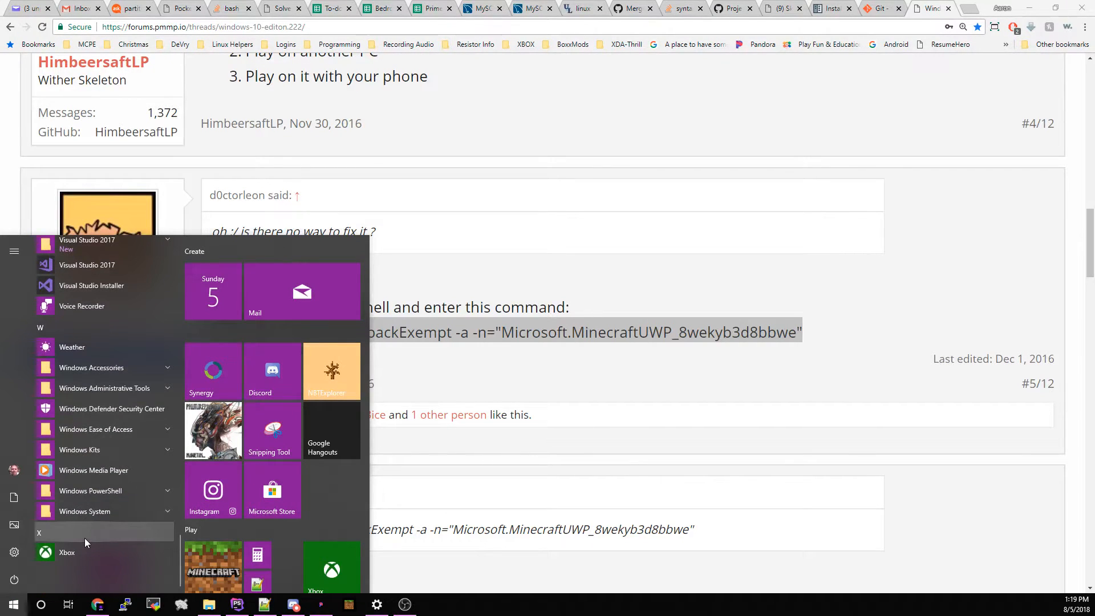
pyautogui.click(111, 497)
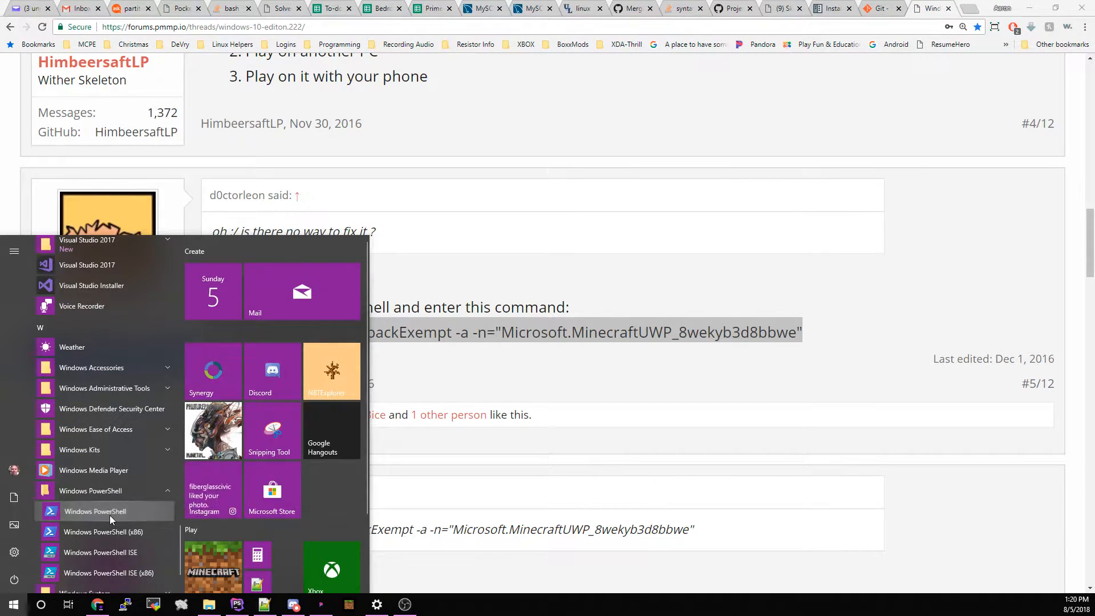
pyautogui.rightClick(110, 515)
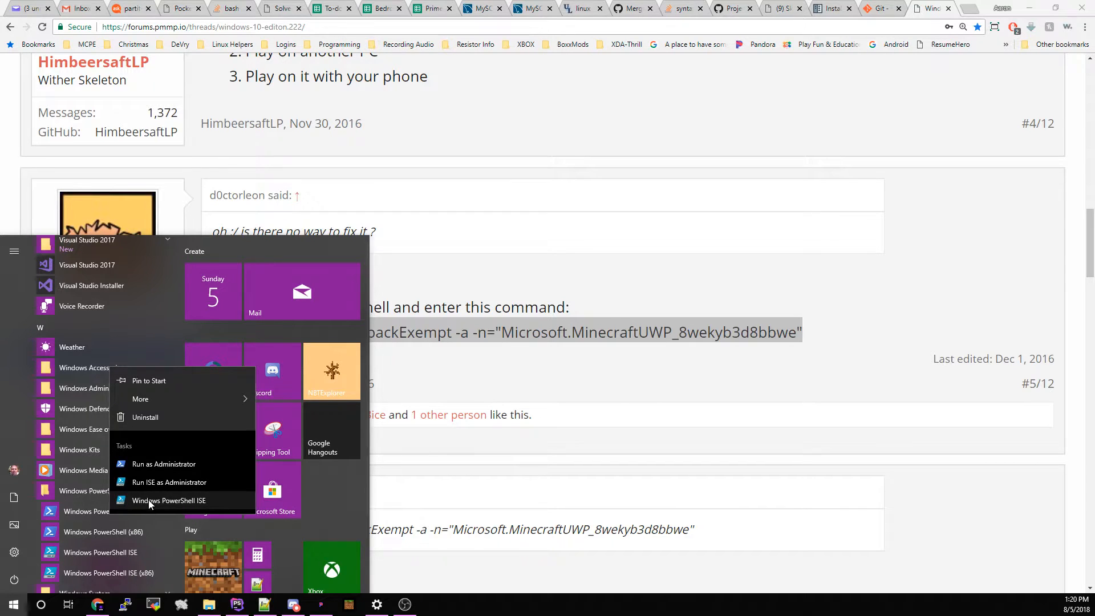
pyautogui.click(154, 468)
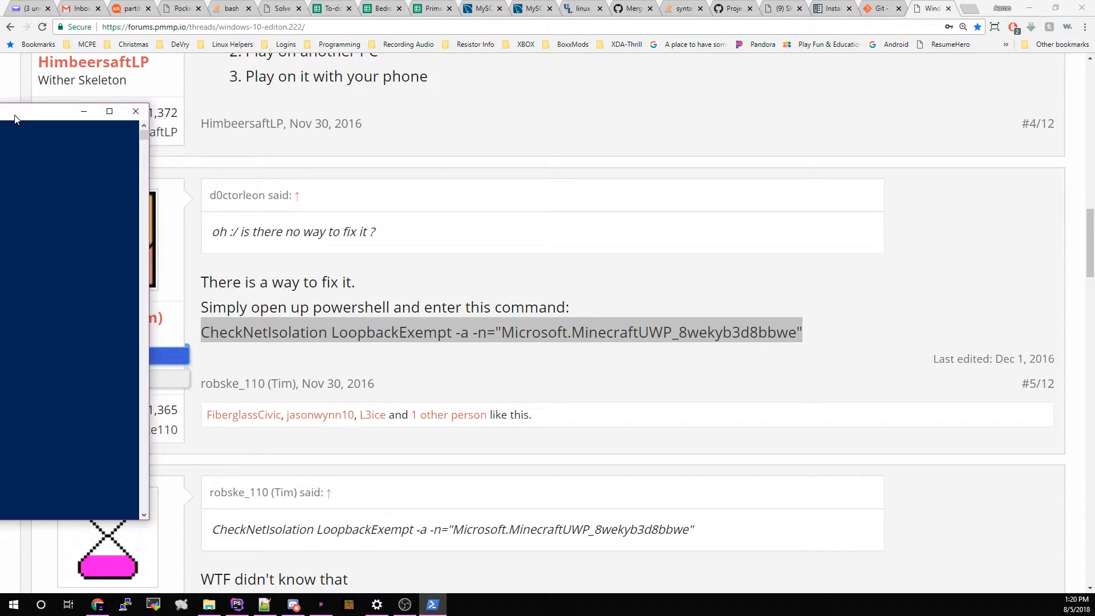
pyautogui.moveTo(12, 117); pyautogui.dragTo(825, 128)
pyautogui.click(716, 198)
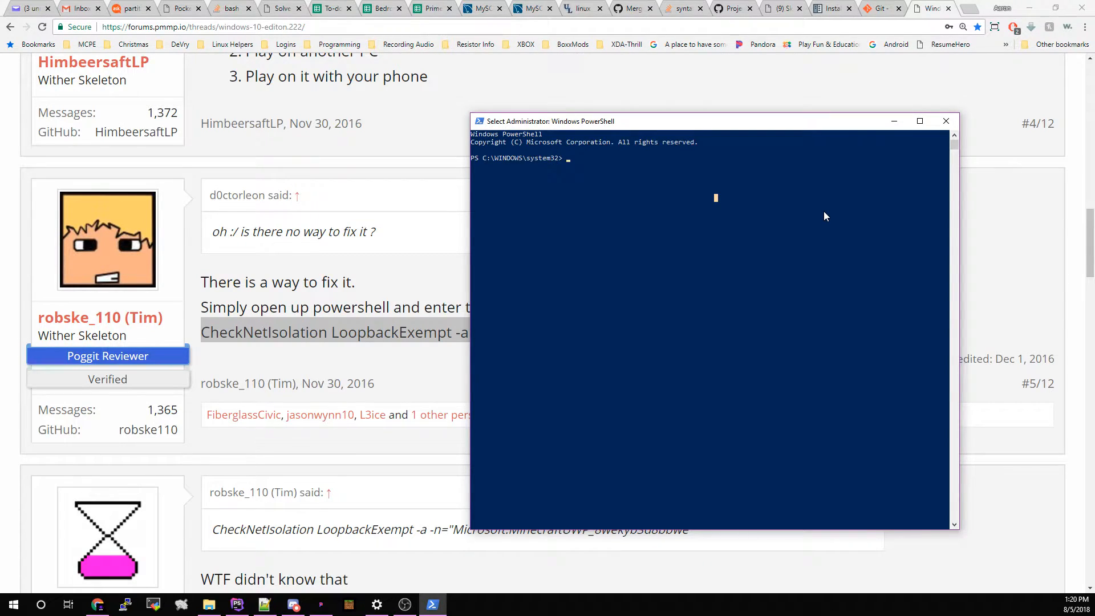
pyautogui.press('Escape')
# Copy the forum's loopback command again, run CheckNetIsolation LoopbackExempt -a -n="Microsoft.MinecraftUWP_8wekyb3d8bbwe" in the administrator PowerShell, and close it.
pyautogui.rightClick(340, 332)
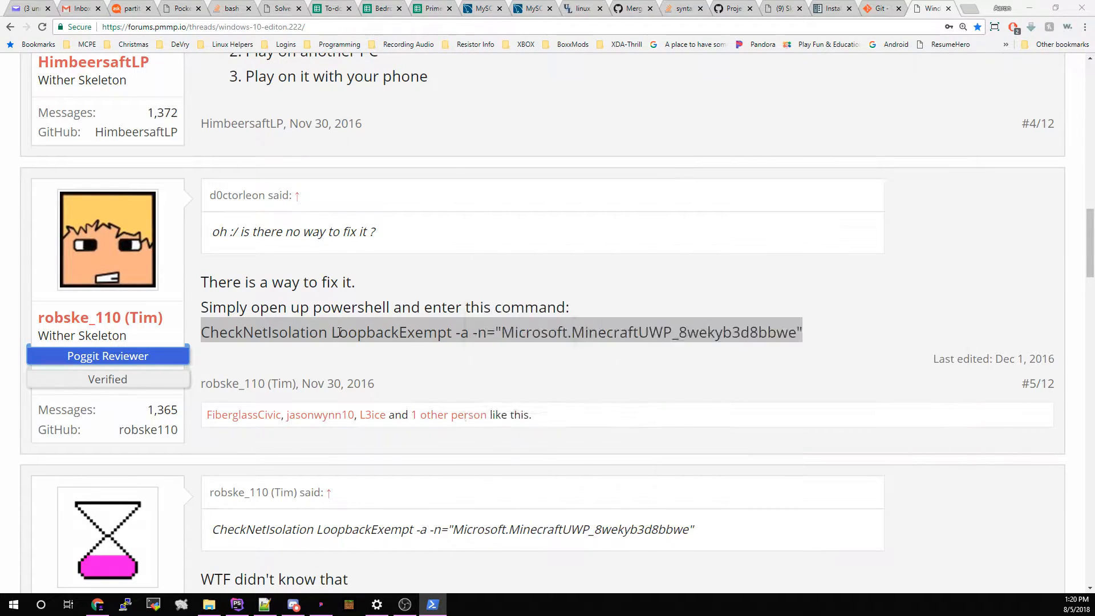
pyautogui.click(361, 341)
pyautogui.click(432, 605)
pyautogui.rightClick(626, 351)
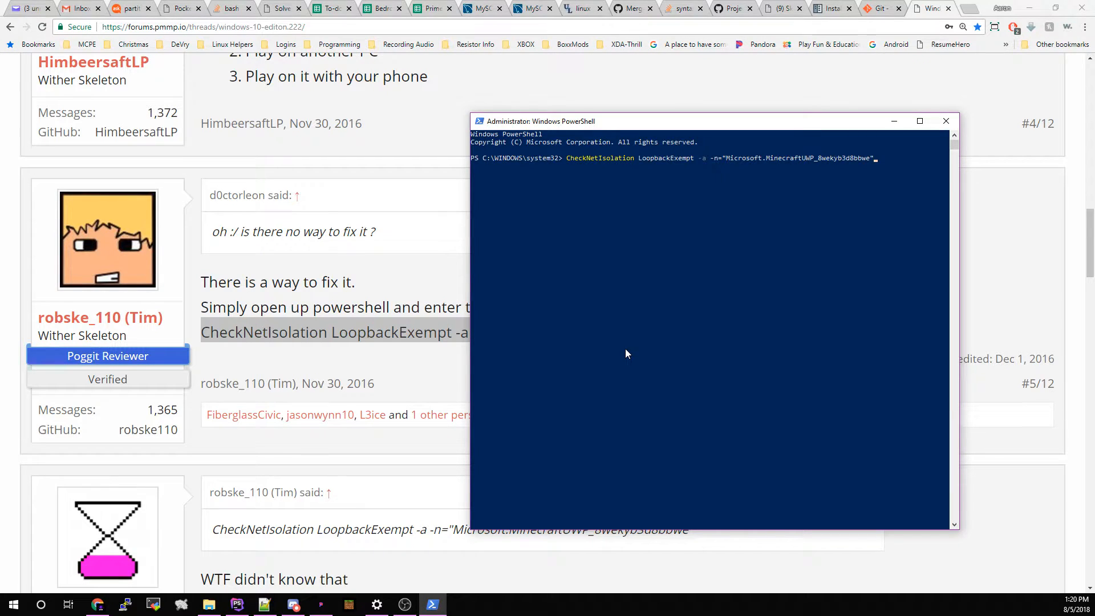
pyautogui.press('Return')
pyautogui.click(950, 128)
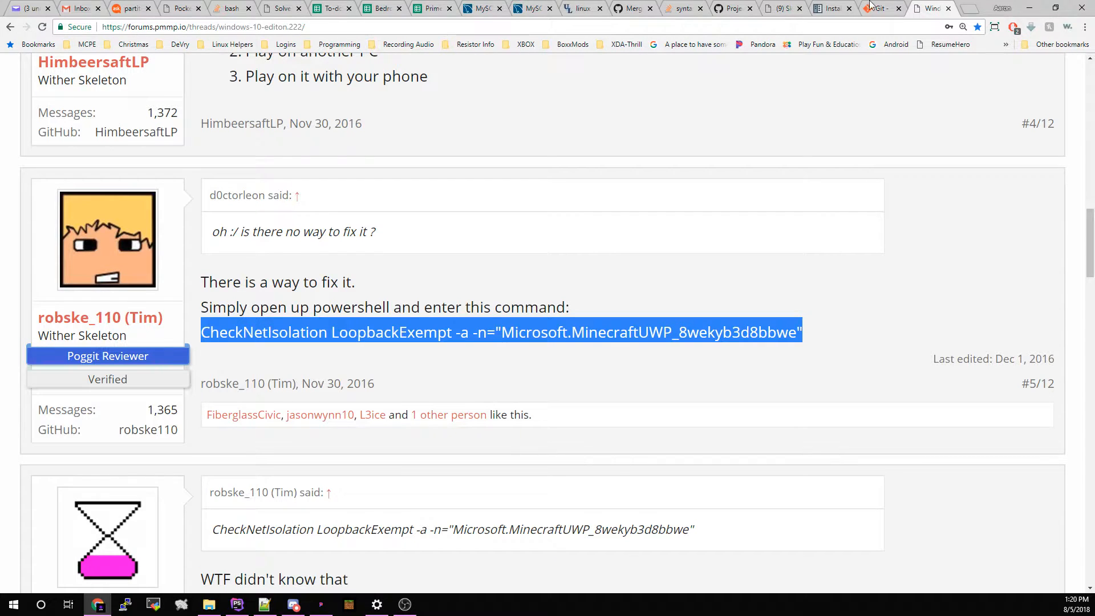
# Download PHP-7.2-Windows-x64.zip from the PHP 7.2 builds linked in the manual installation guide.
pyautogui.click(830, 11)
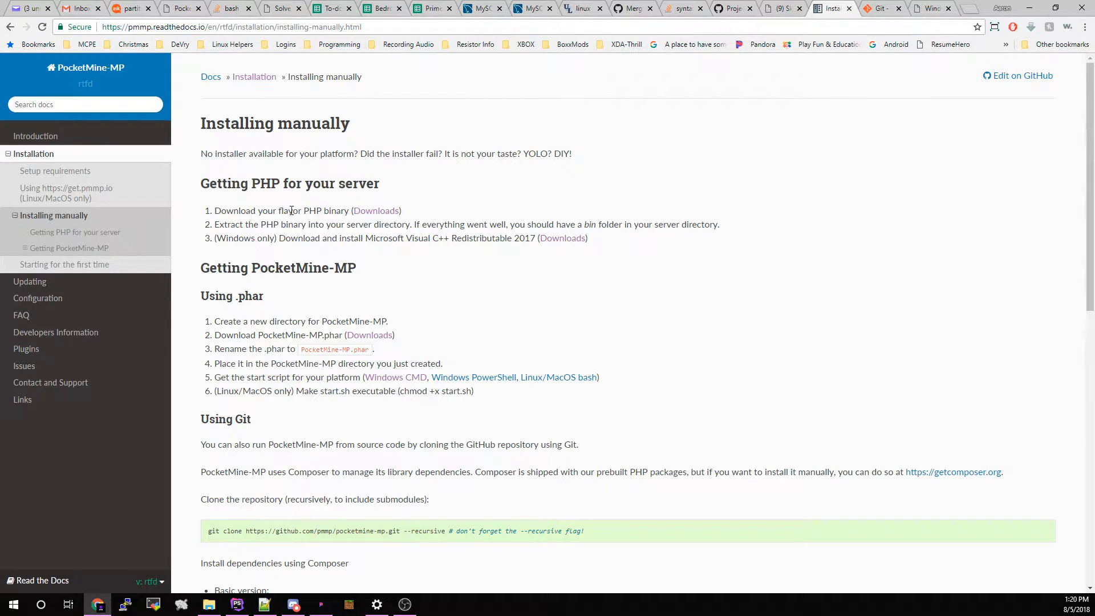
pyautogui.click(373, 211)
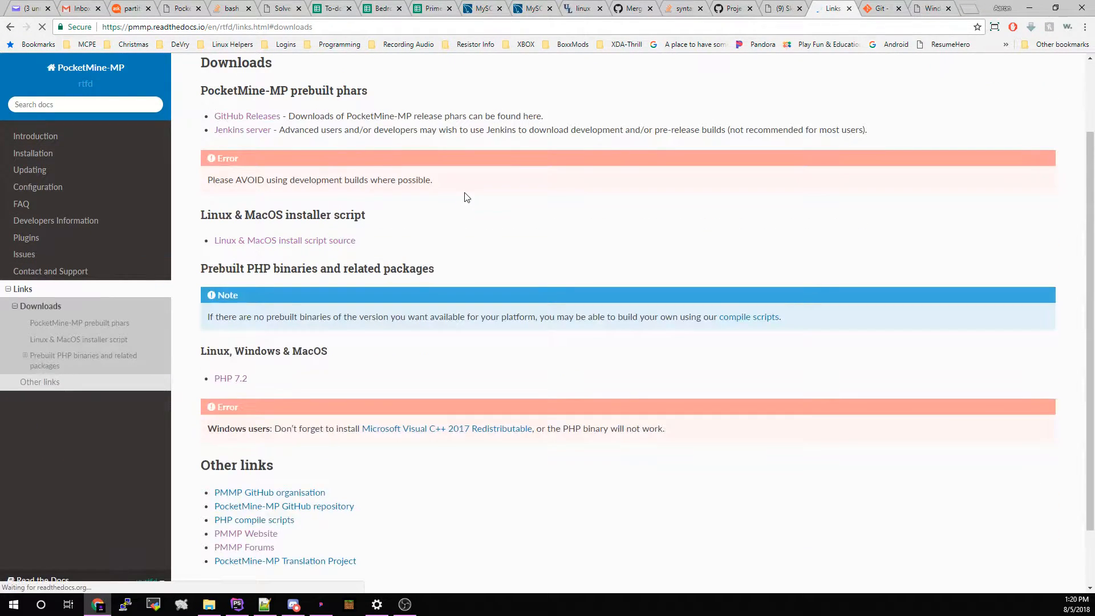
pyautogui.click(242, 381)
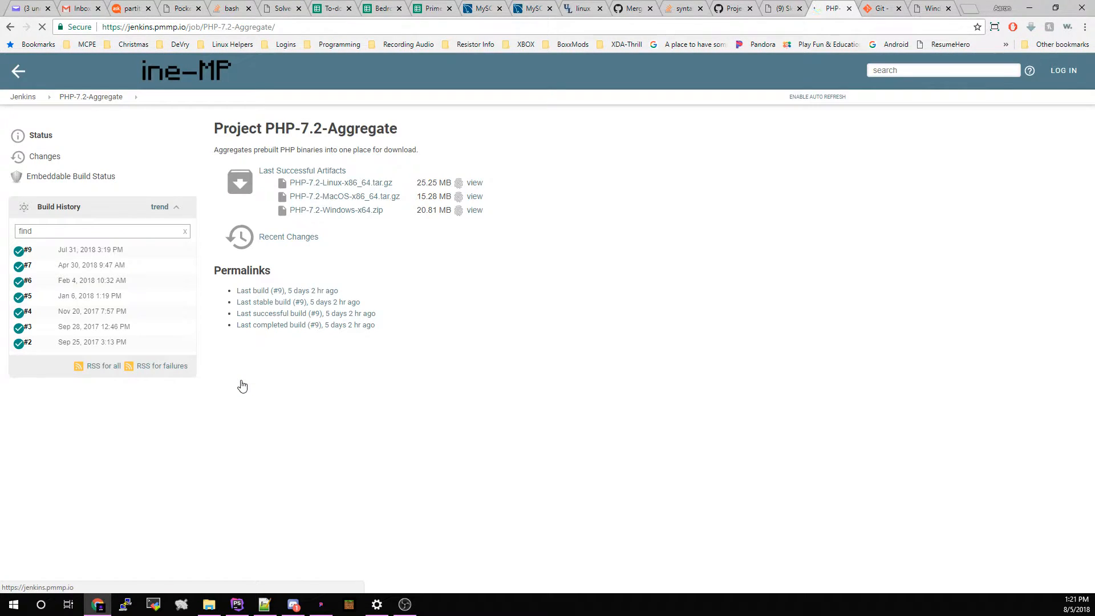
pyautogui.click(317, 212)
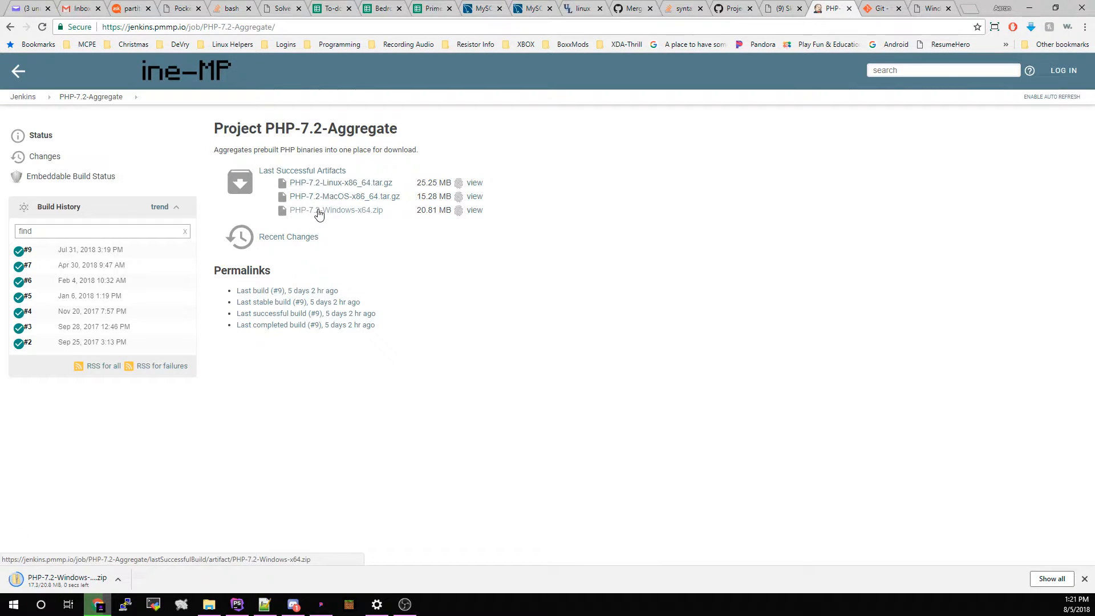
# Download DevTools.phar from the PocketMine-MP project on the Jenkins server linked in the documentation's downloads.
pyautogui.click(8, 27)
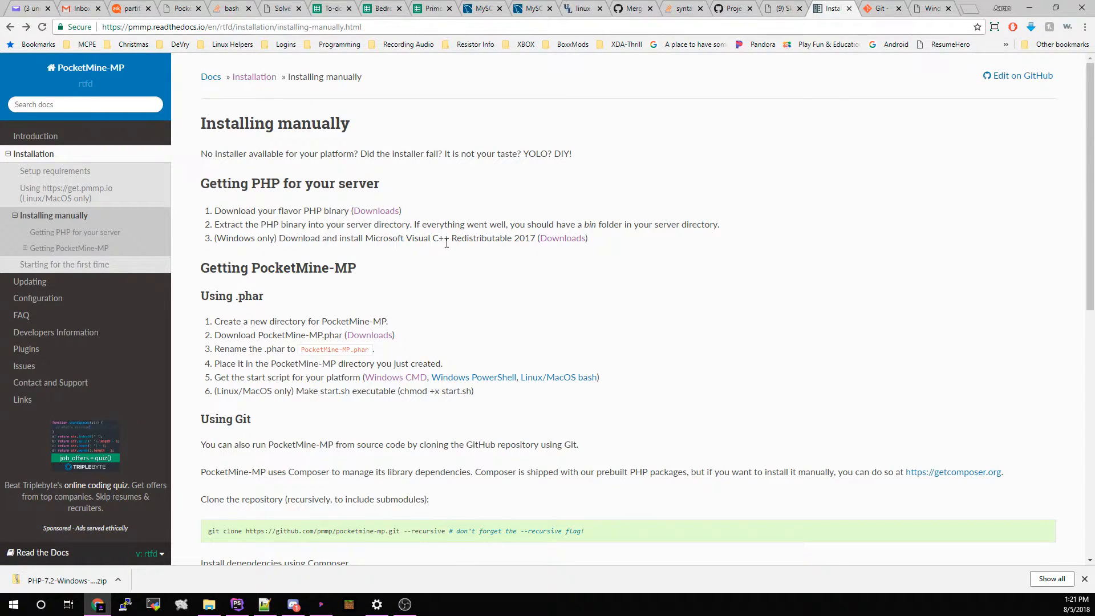
pyautogui.click(371, 212)
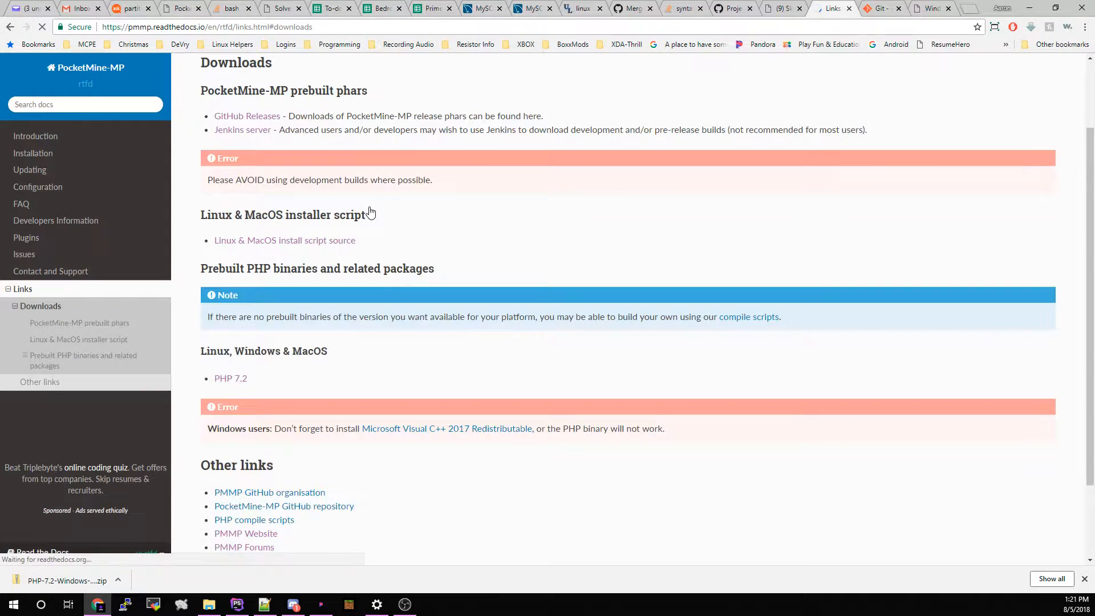
pyautogui.click(247, 133)
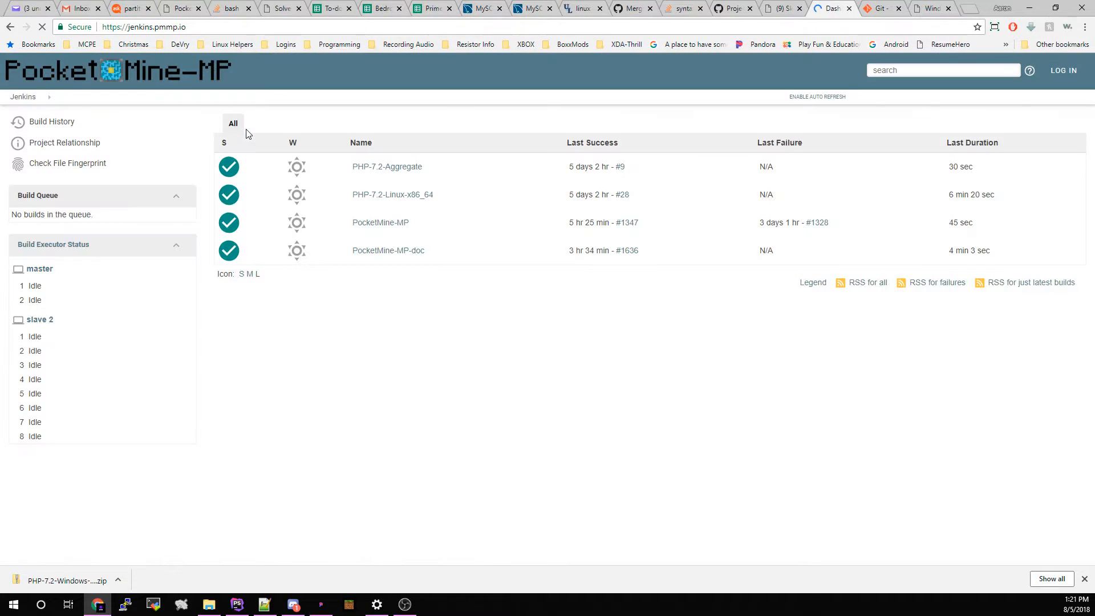
pyautogui.click(369, 224)
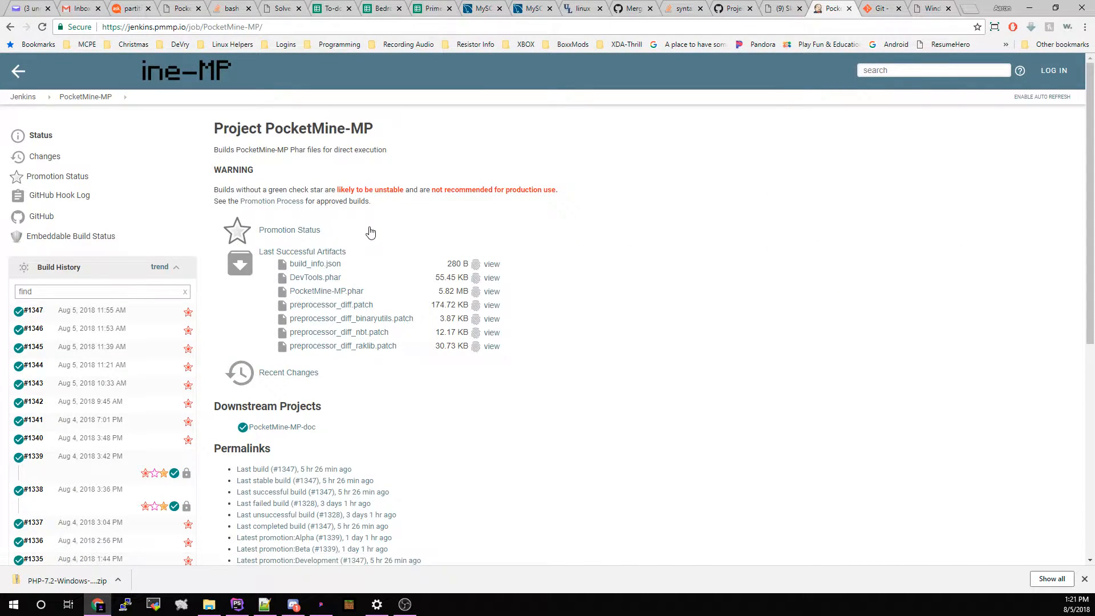
pyautogui.click(310, 281)
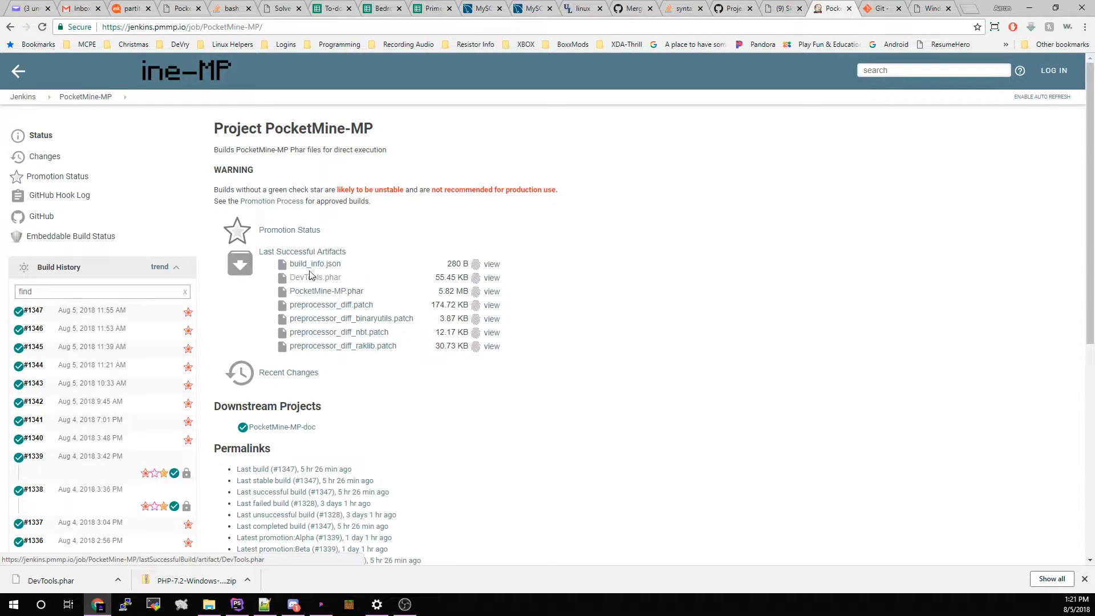
pyautogui.click(10, 27)
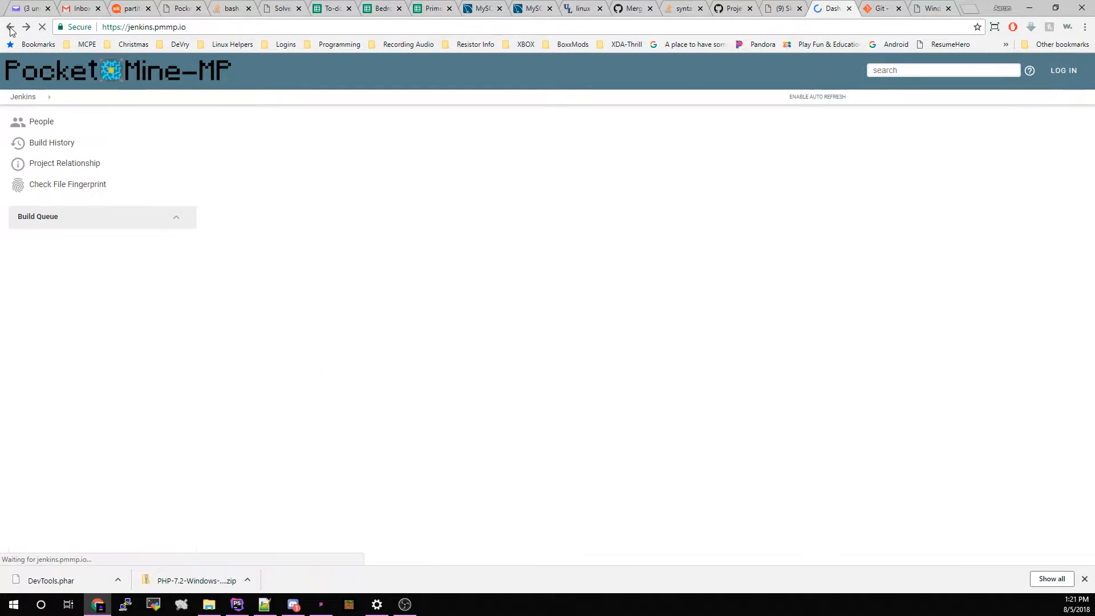
pyautogui.click(10, 27)
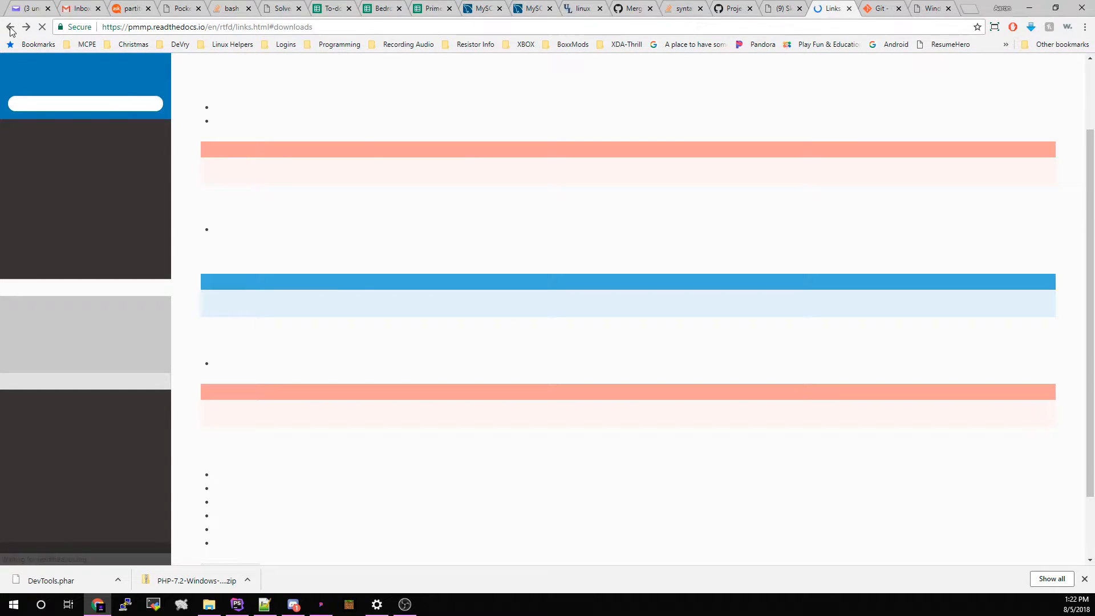
pyautogui.click(9, 27)
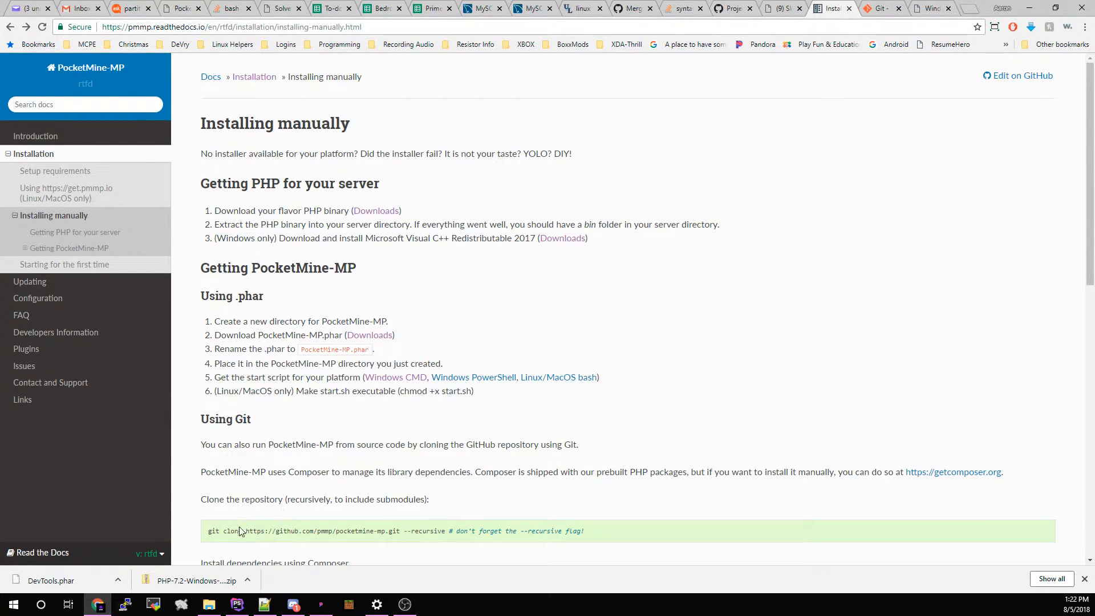
pyautogui.moveTo(209, 531); pyautogui.dragTo(445, 529)
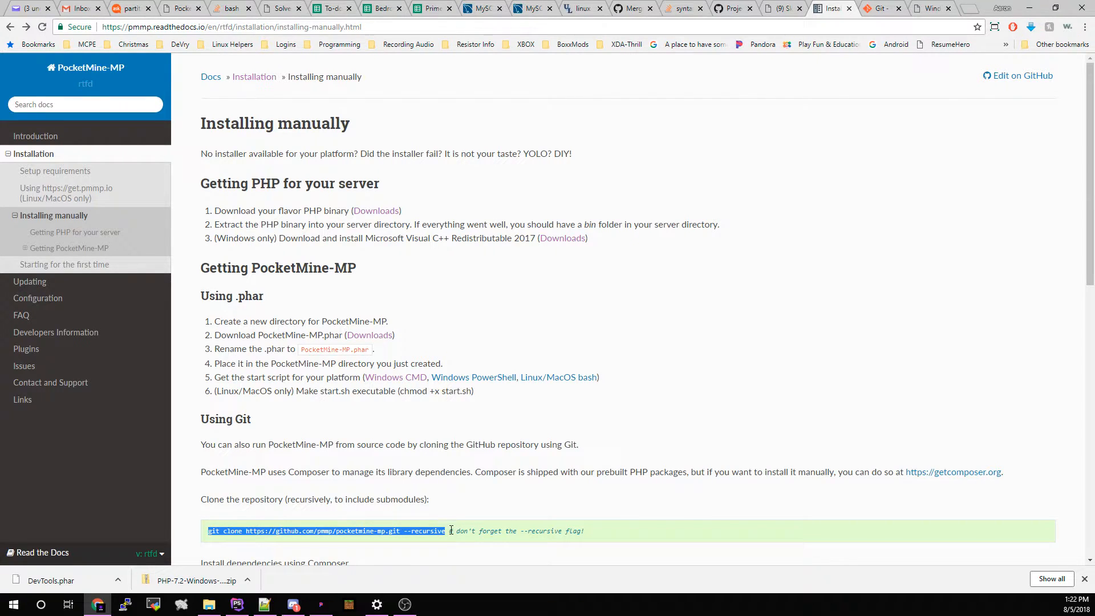
pyautogui.rightClick(436, 532)
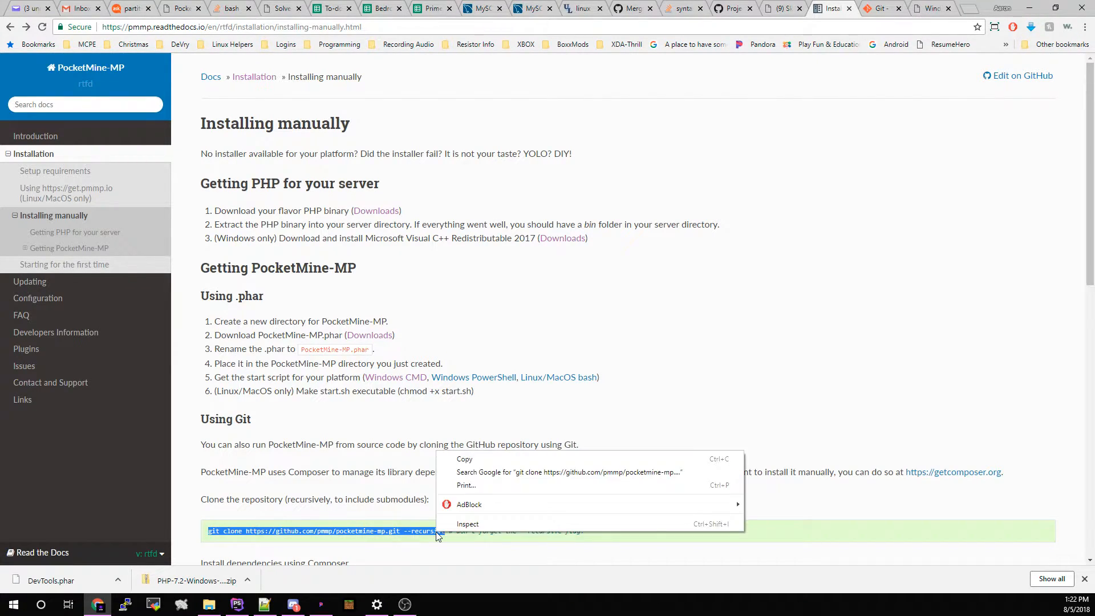
pyautogui.click(465, 459)
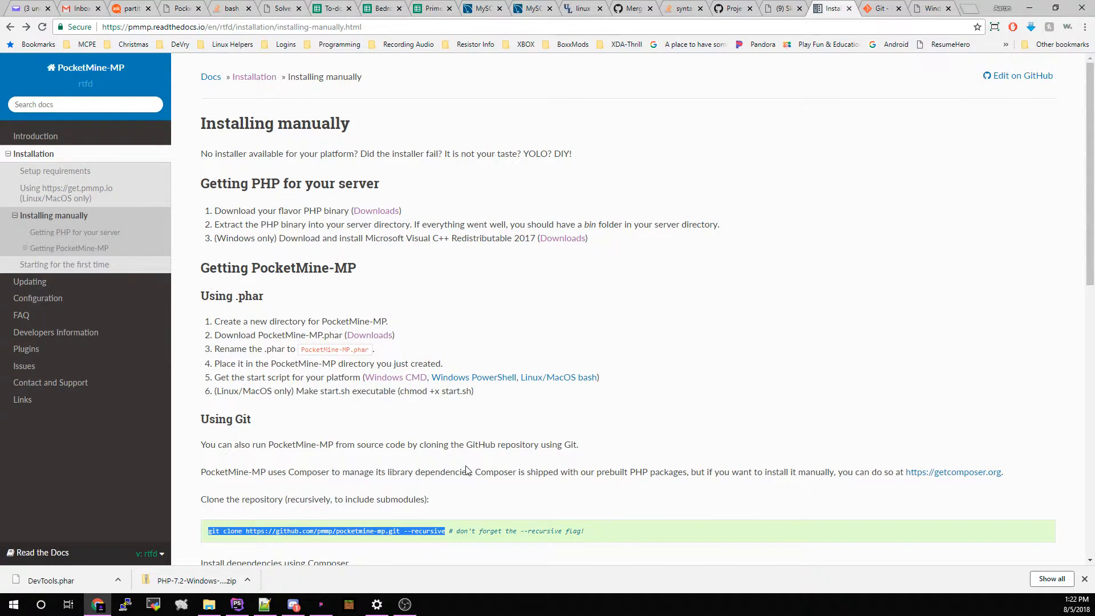
# Switch to PhpStorm and create an empty PHP project located at D:\PhpStormDemos\PluginDemo.
pyautogui.click(232, 606)
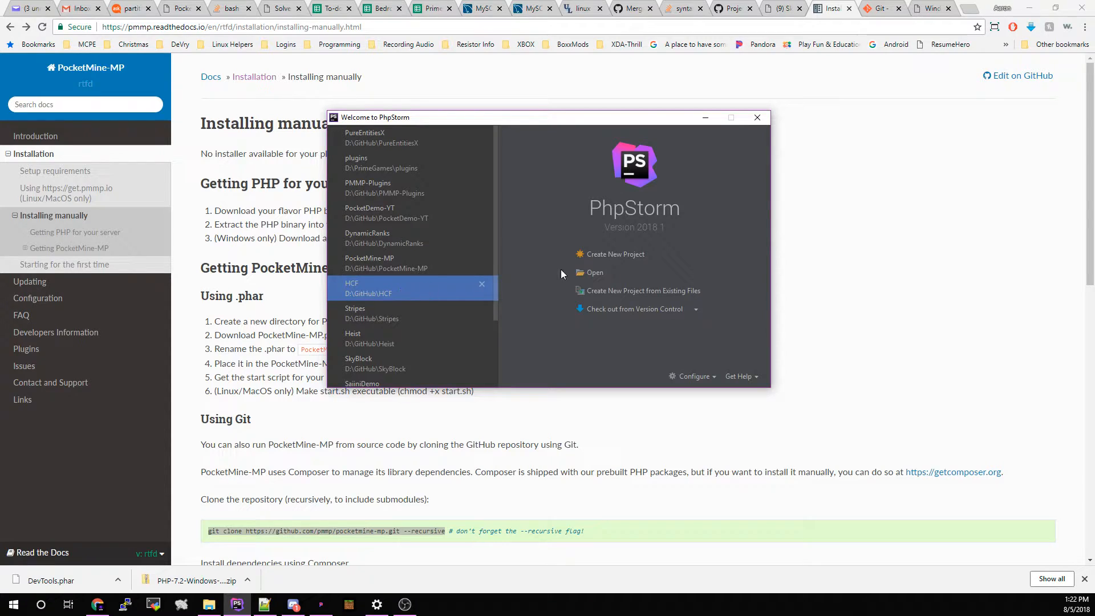
pyautogui.click(604, 255)
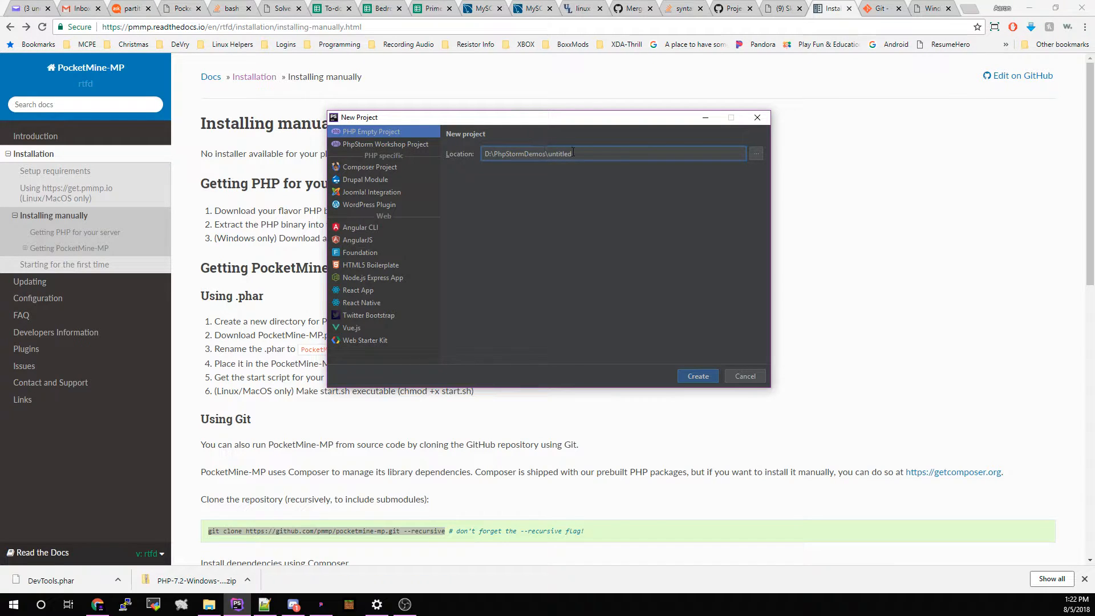
pyautogui.moveTo(572, 153); pyautogui.dragTo(549, 153)
pyautogui.write('PluginDemo')
pyautogui.press('Return')
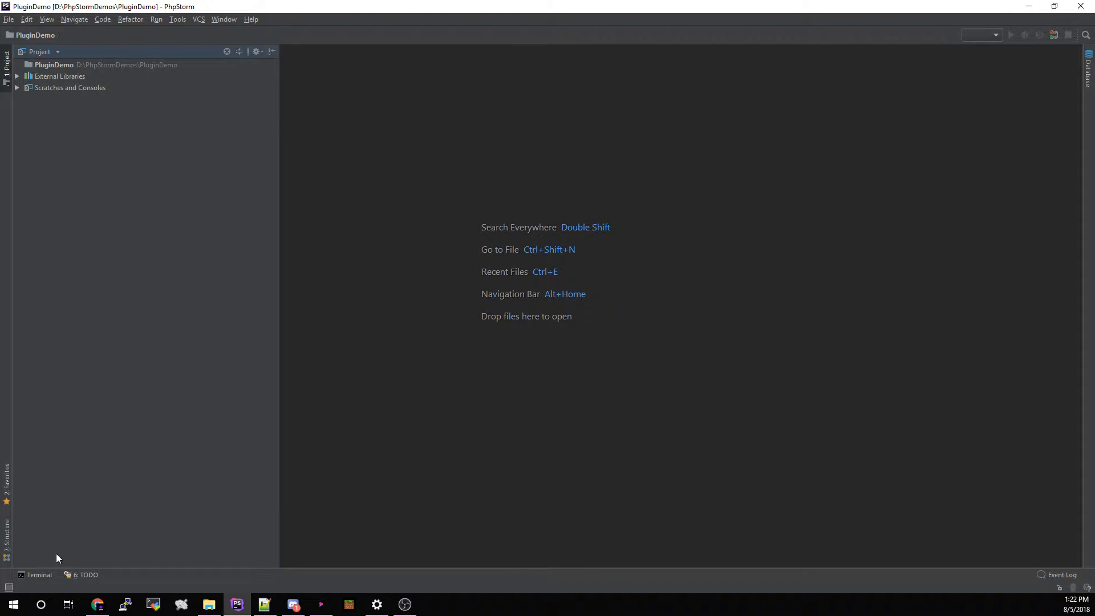
pyautogui.click(38, 574)
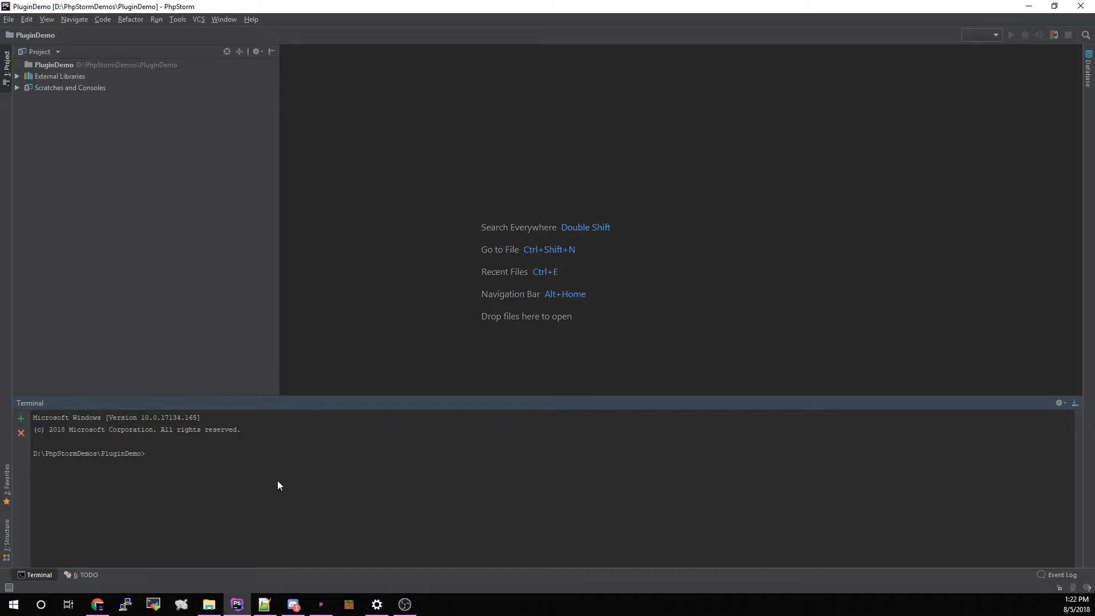
pyautogui.rightClick(277, 482)
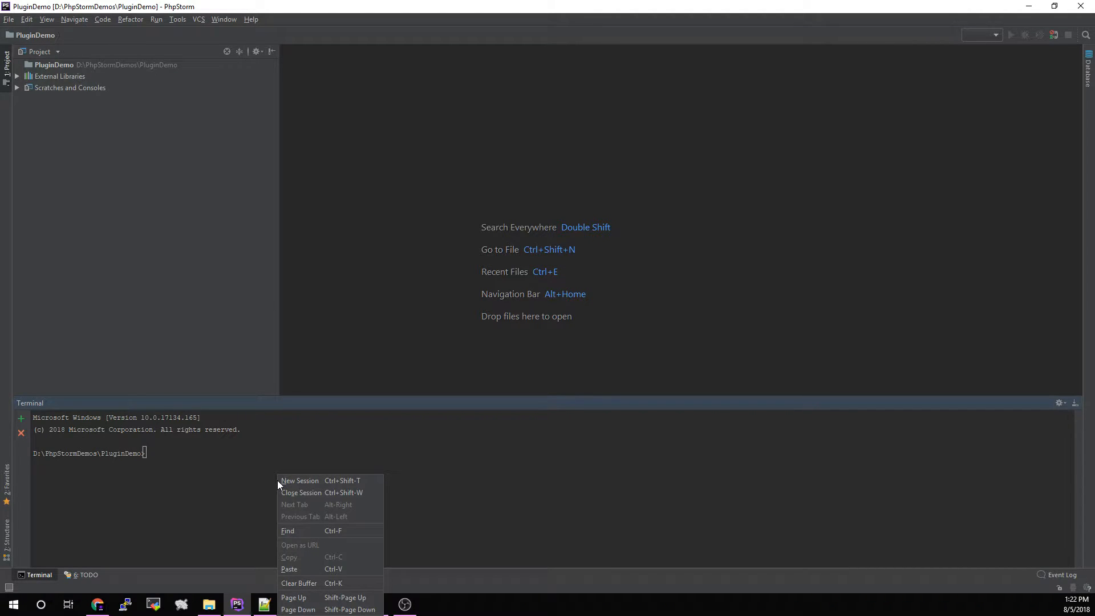
pyautogui.click(289, 569)
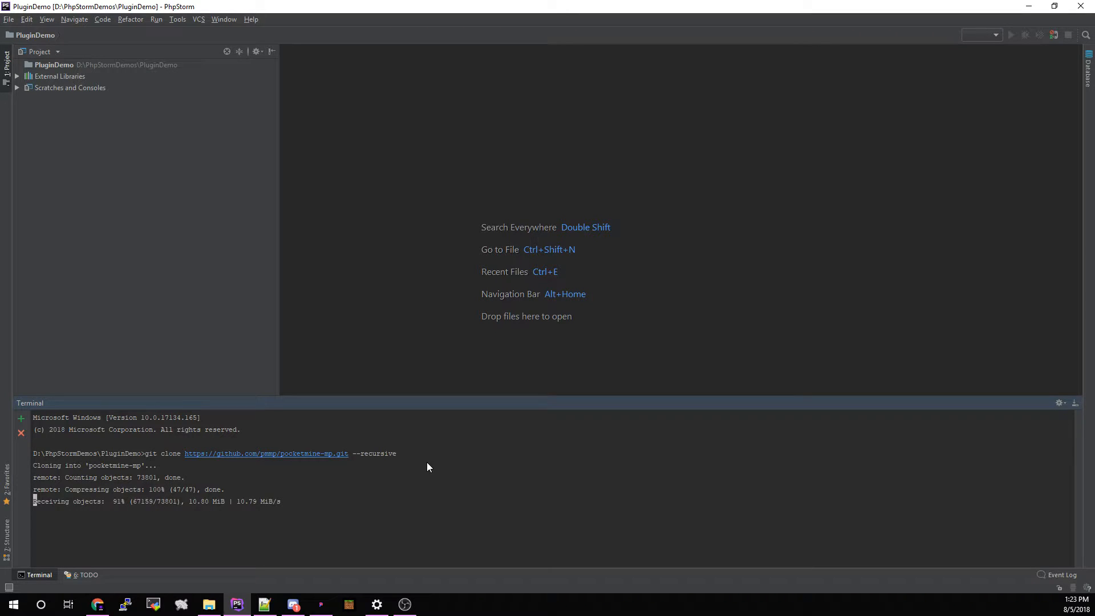
# Show the PluginDemo project in File Explorer and open its cloned pocketmine-mp folder.
pyautogui.click(212, 606)
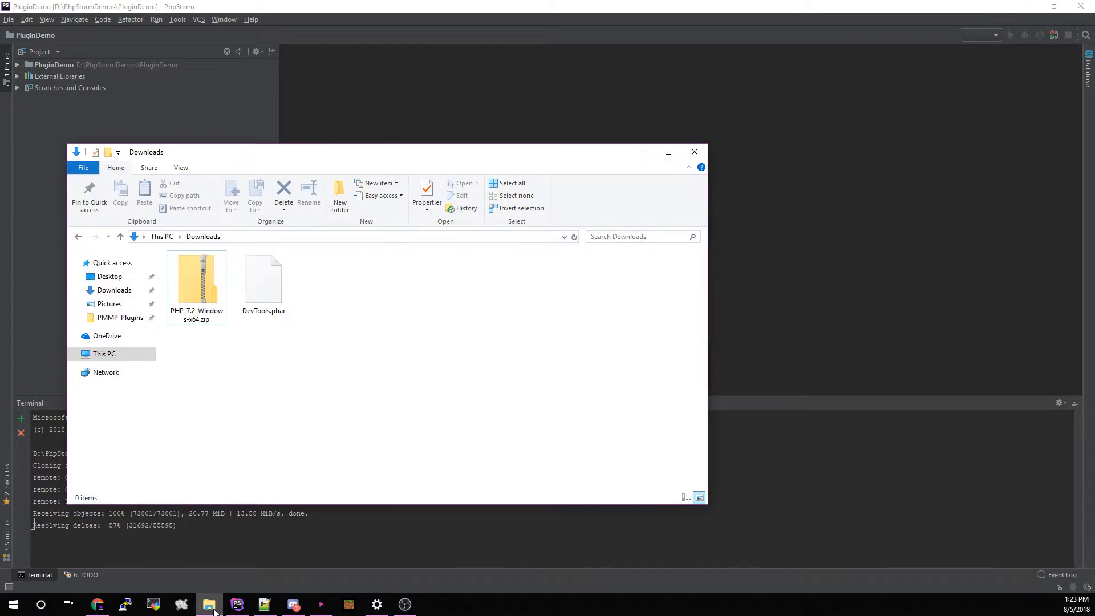
pyautogui.click(212, 608)
pyautogui.rightClick(47, 64)
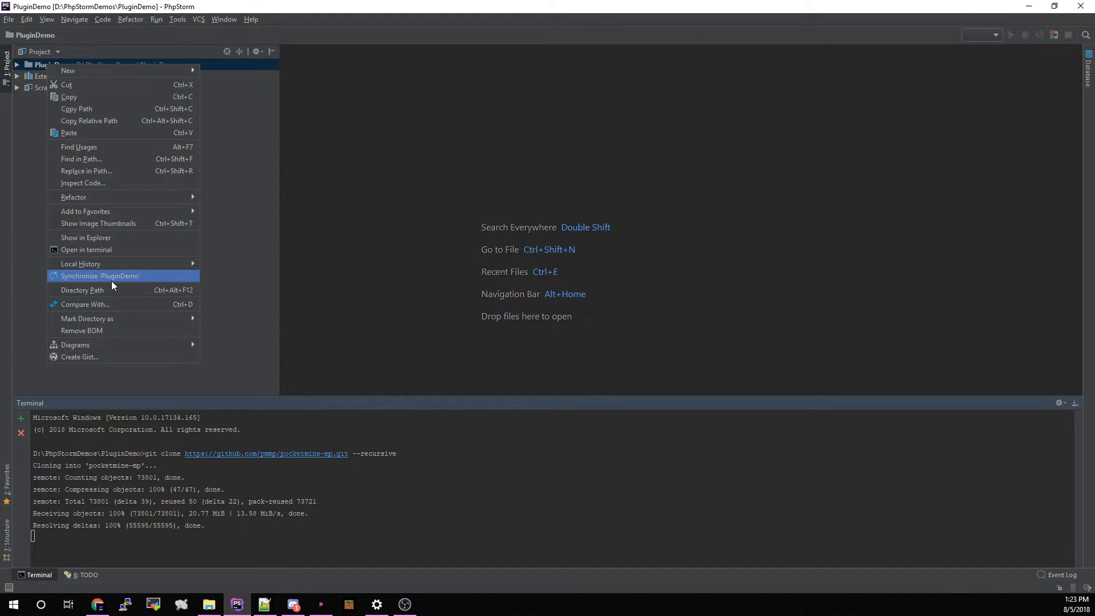
pyautogui.click(97, 237)
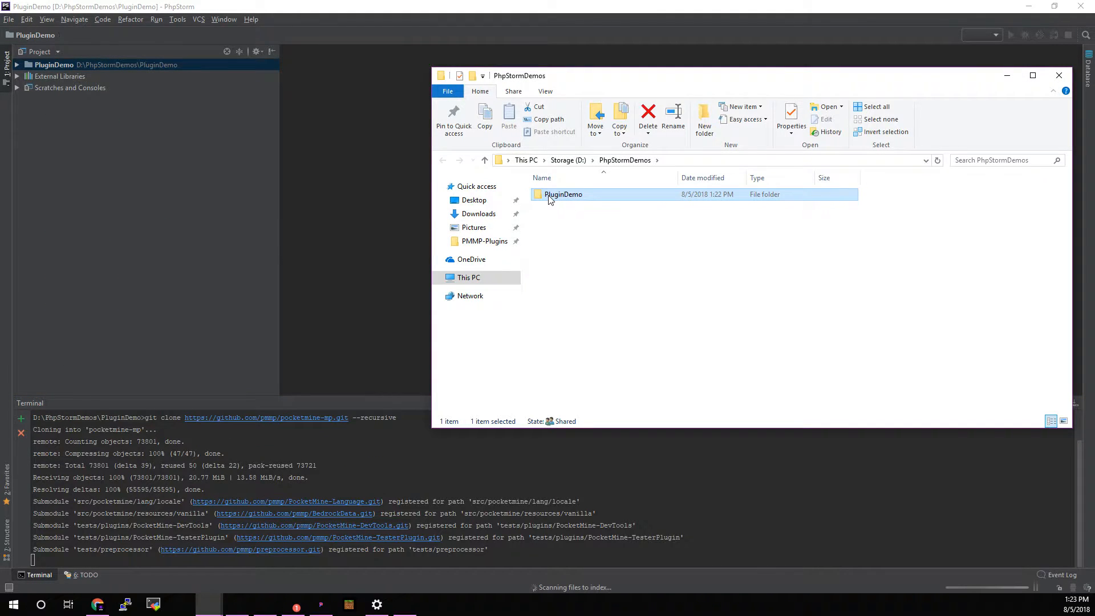
pyautogui.doubleClick(551, 197)
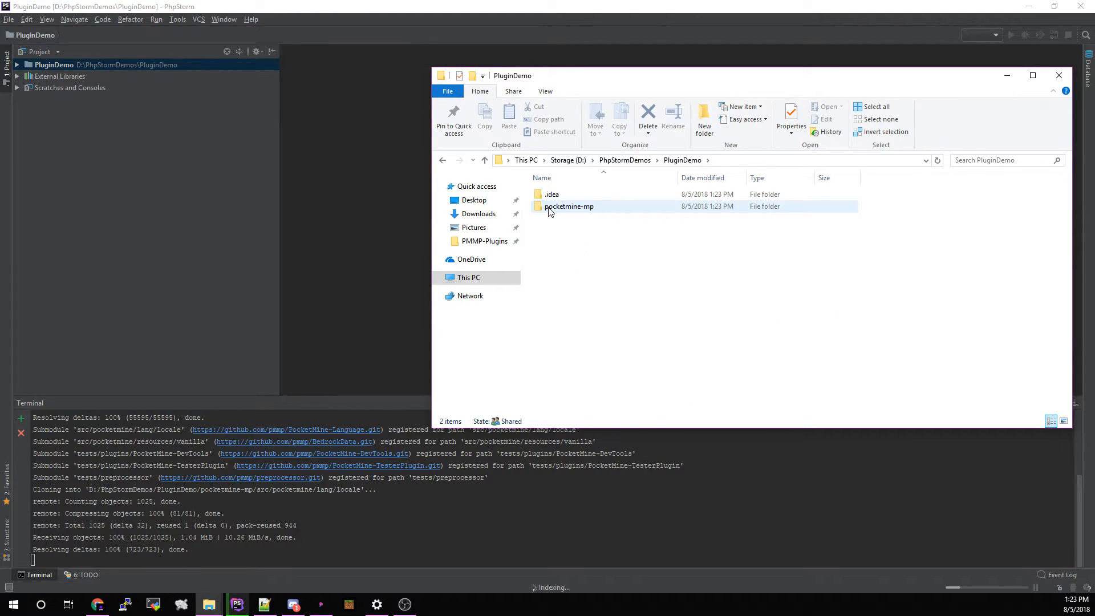
pyautogui.doubleClick(551, 208)
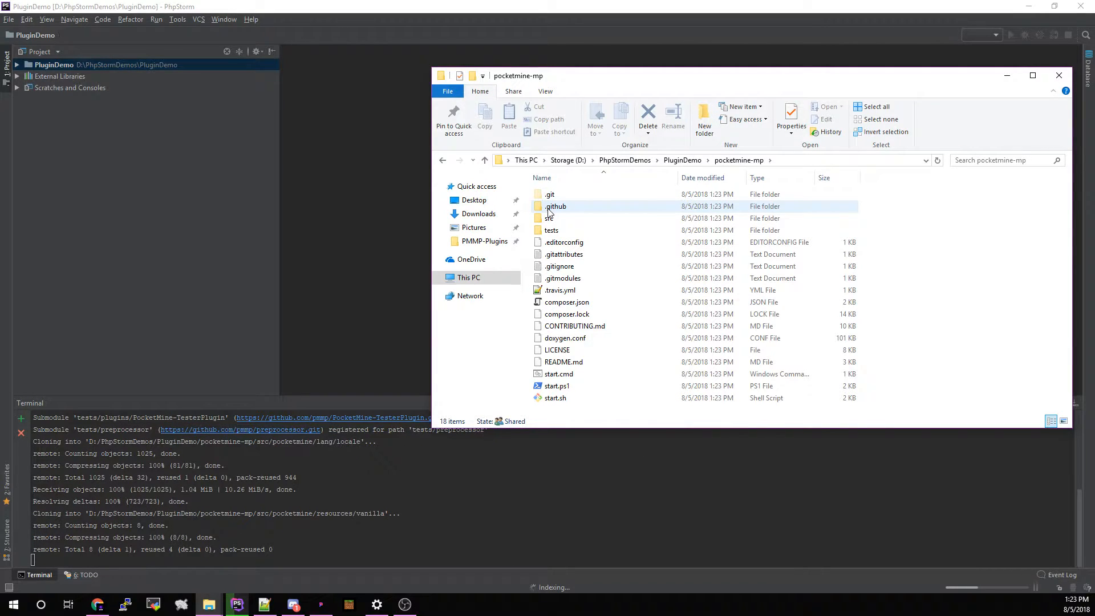
# Extract the bin folder from PHP-7.2-Windows-x64.zip in Downloads into the pocketmine-mp folder.
pyautogui.moveTo(211, 609)
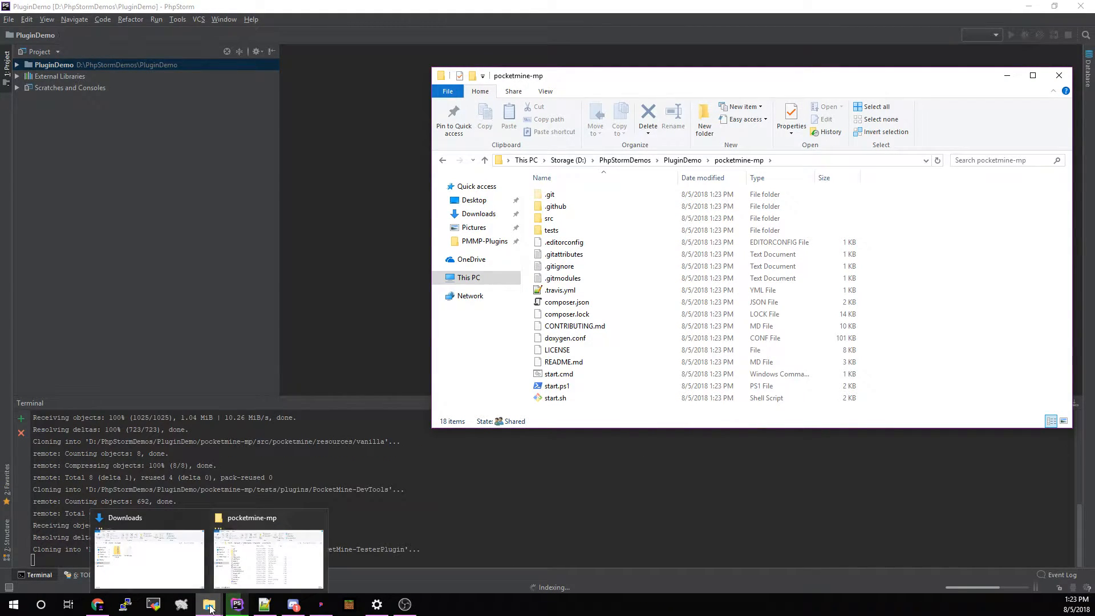
pyautogui.click(150, 556)
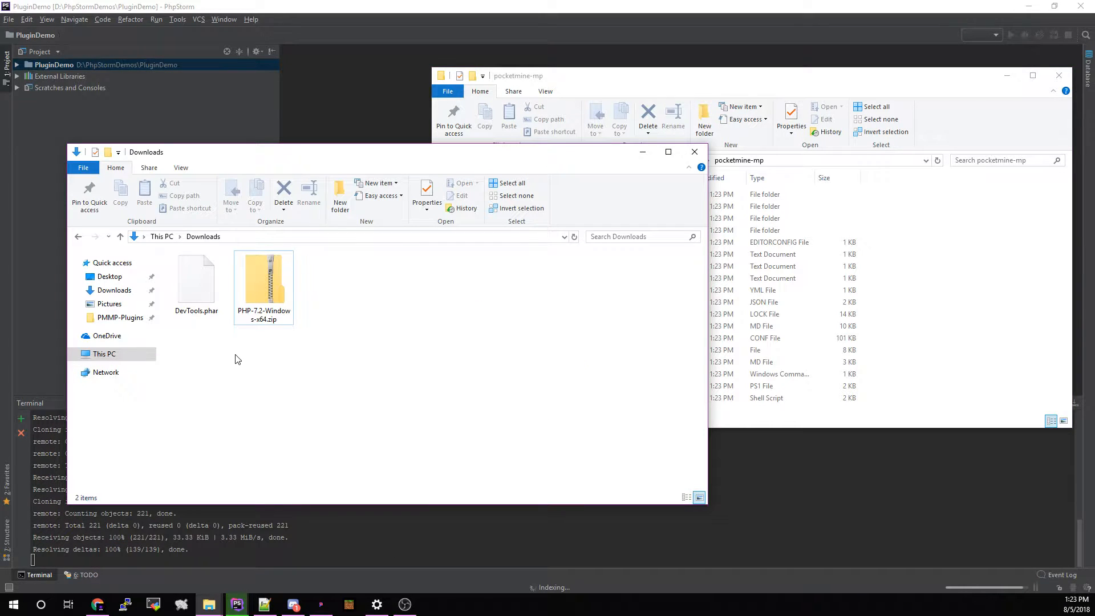
pyautogui.moveTo(404, 159); pyautogui.dragTo(369, 123)
pyautogui.doubleClick(238, 242)
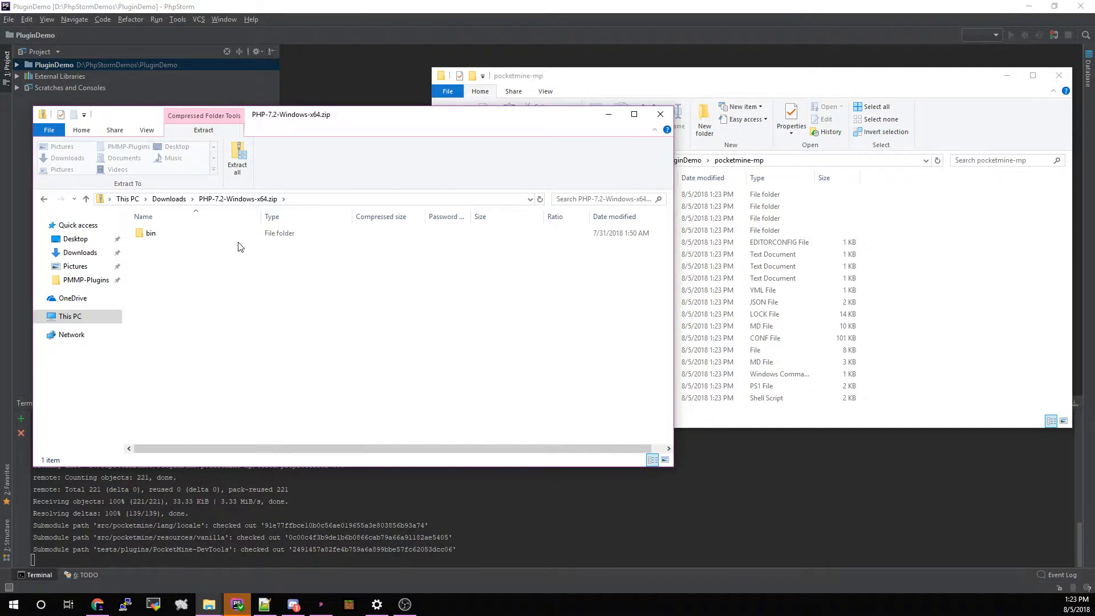
pyautogui.click(151, 233)
pyautogui.moveTo(150, 234); pyautogui.dragTo(890, 275)
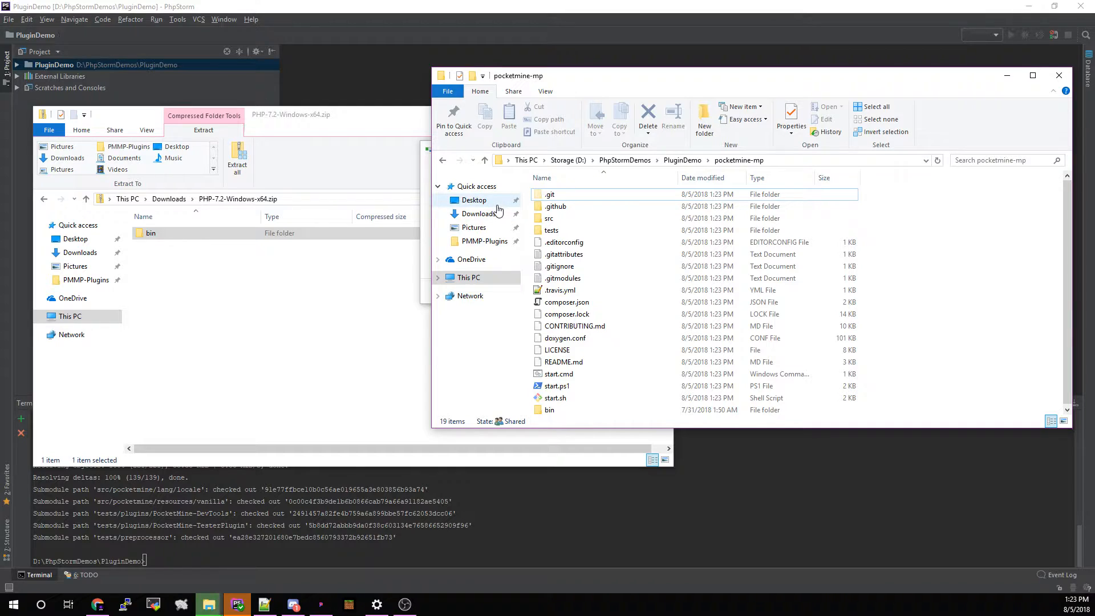
# Create a folder named "plugins" inside the pocketmine-mp folder.
pyautogui.click(473, 77)
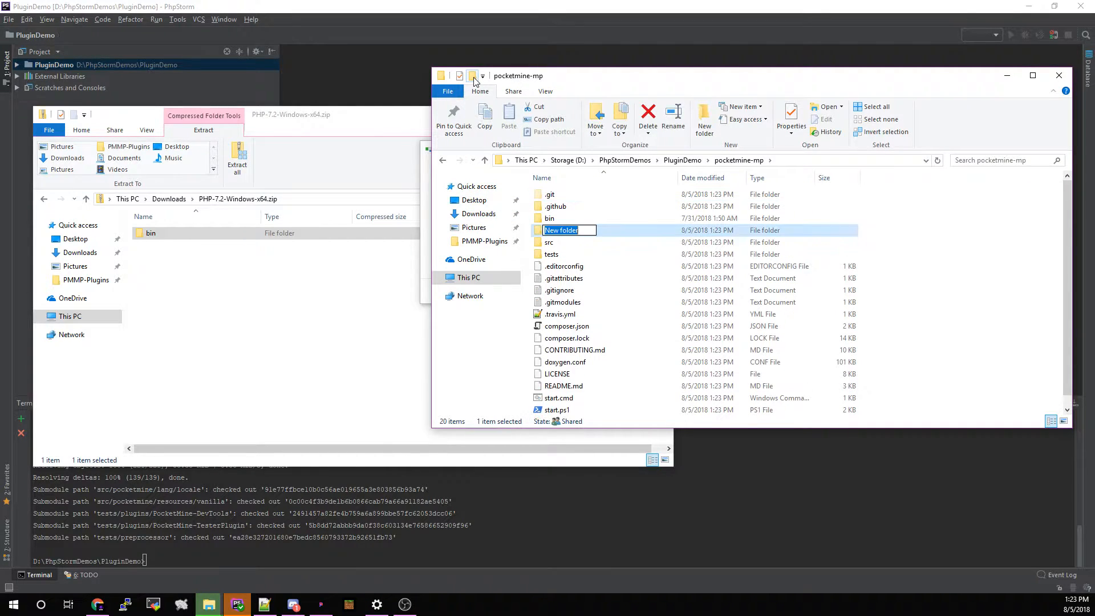
pyautogui.write('plugins')
pyautogui.press('Return')
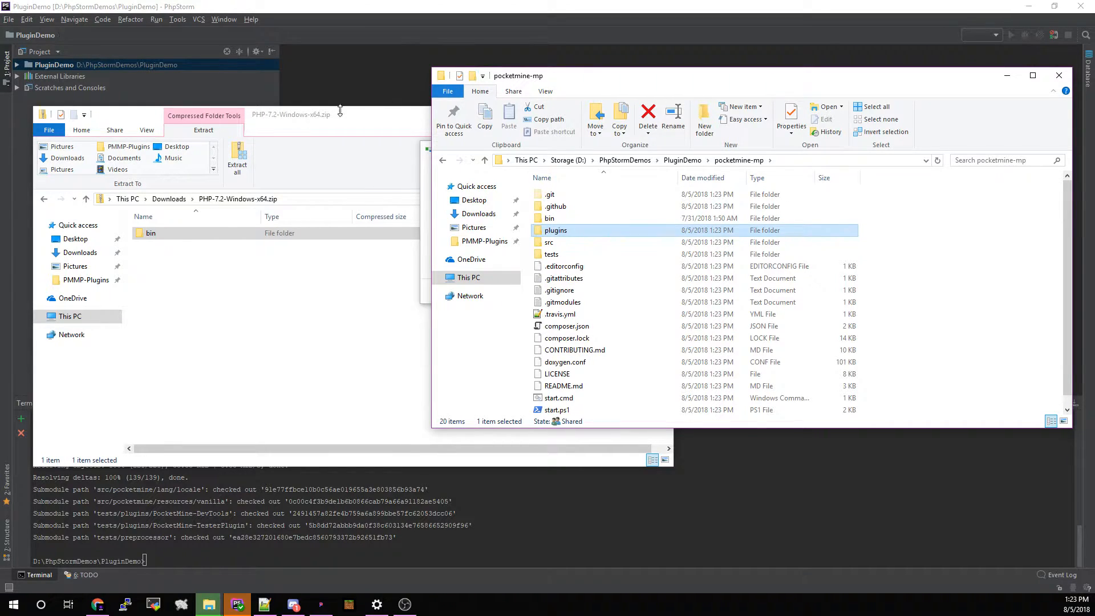
# Copy DevTools.phar from Downloads into the plugins folder of pocketmine-mp.
pyautogui.click(159, 281)
pyautogui.click(169, 199)
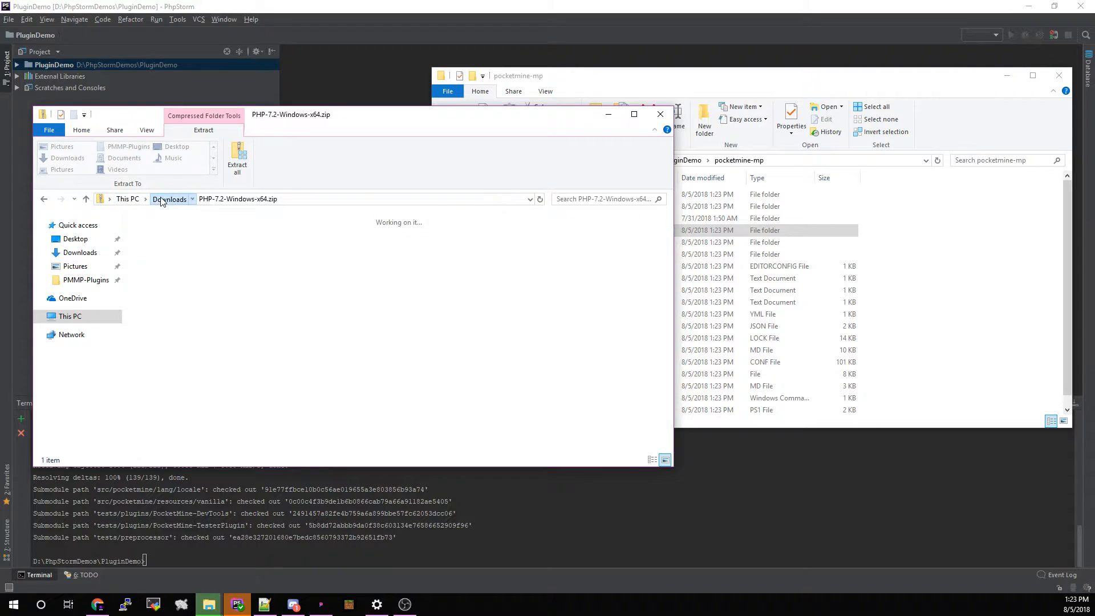
pyautogui.click(150, 239)
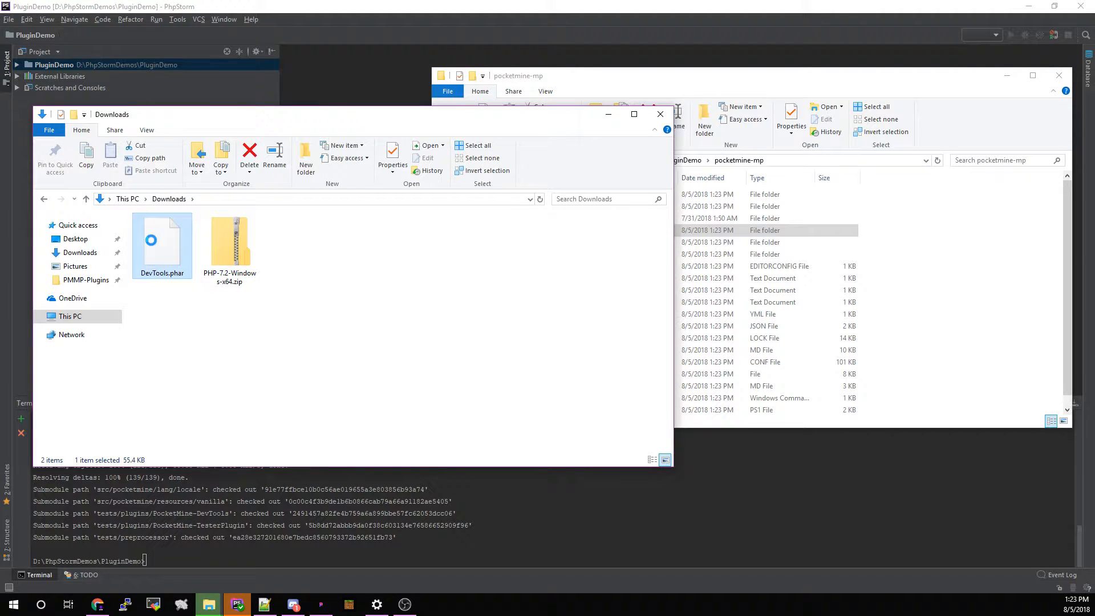
pyautogui.click(783, 70)
pyautogui.moveTo(552, 236)
pyautogui.mouseDown()
pyautogui.moveTo(475, 278)
pyautogui.moveTo(540, 228)
pyautogui.moveTo(560, 235)
pyautogui.mouseUp()
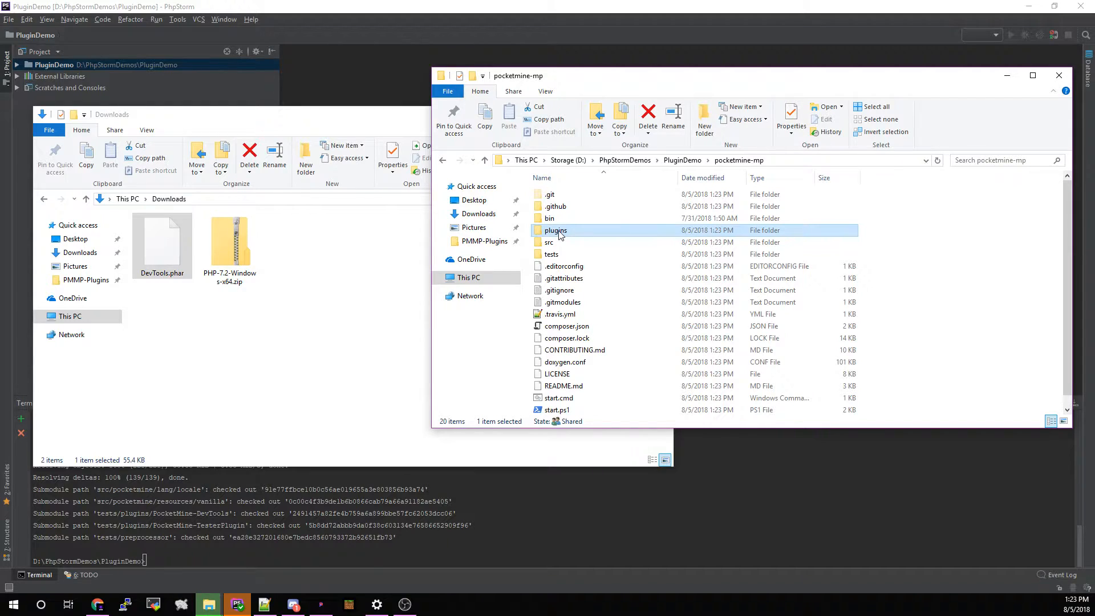
# Check the progress of the bin folder extraction, and return to PhpStorm.
pyautogui.click(203, 604)
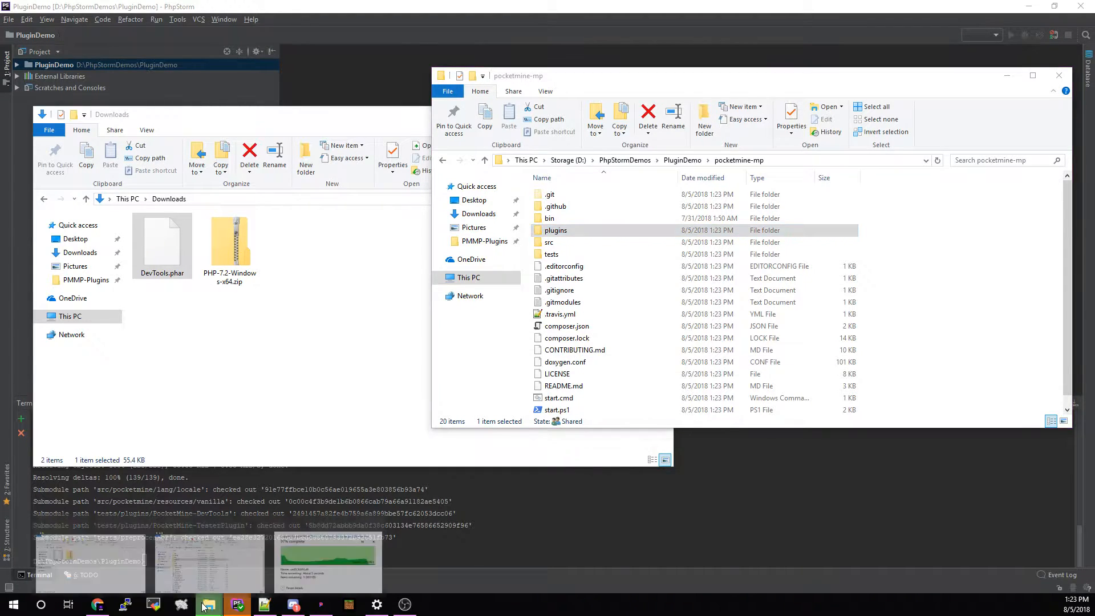
pyautogui.click(320, 549)
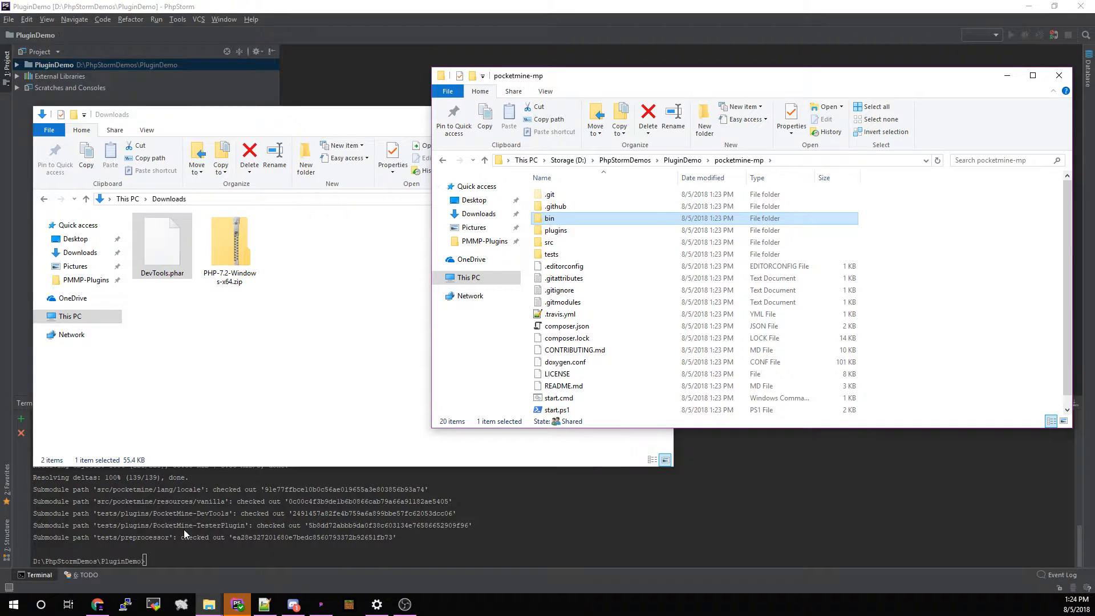
pyautogui.click(444, 560)
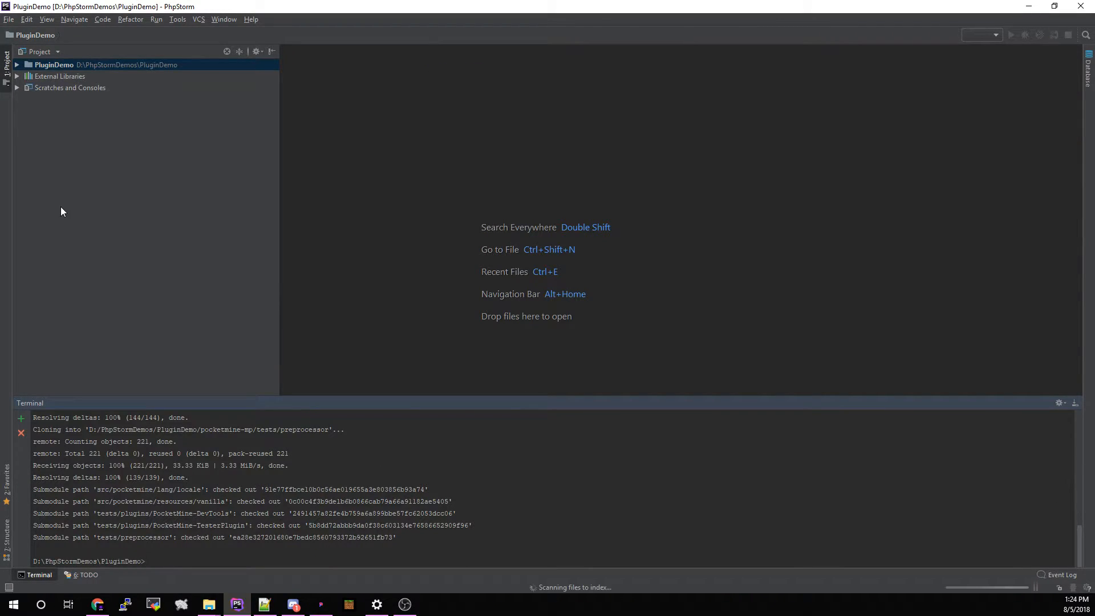
# Expand pocketmine-mp in the project tree and examine the contents of its plugins and bin folders.
pyautogui.click(17, 65)
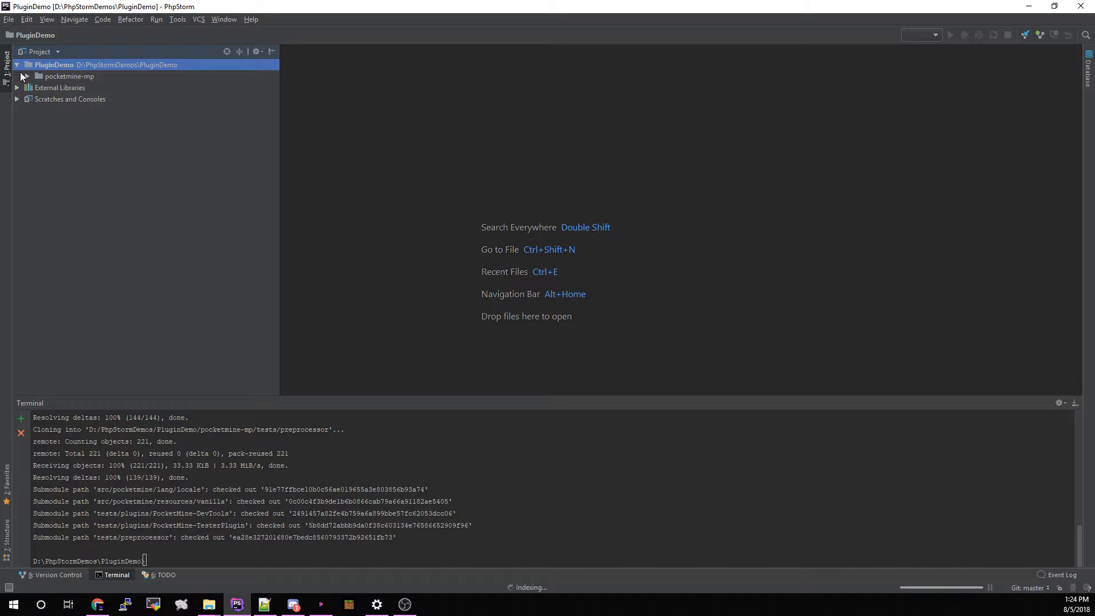
pyautogui.click(28, 77)
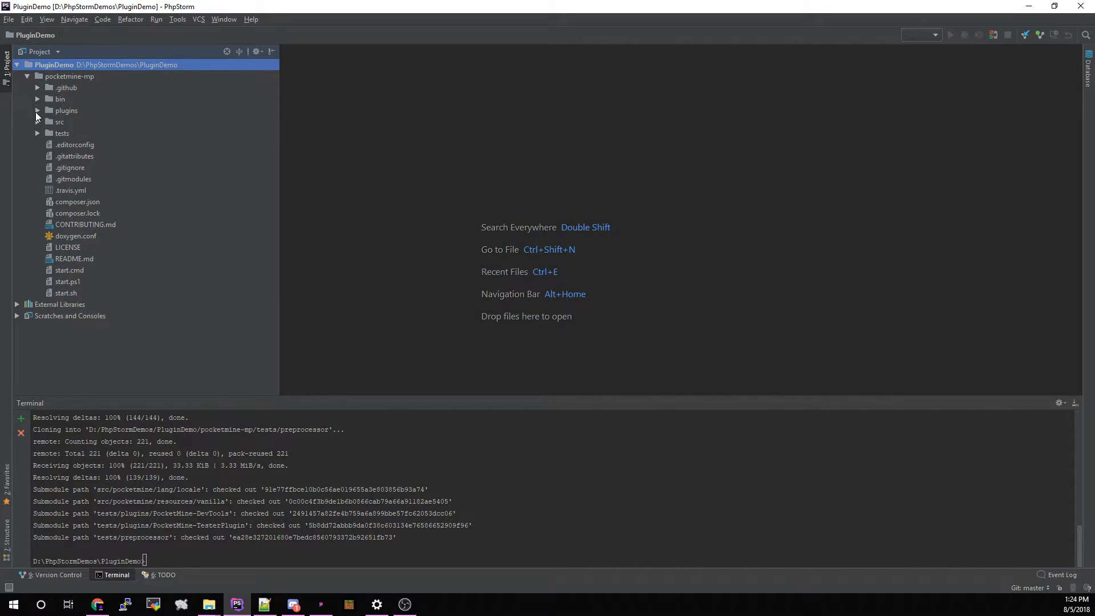
pyautogui.click(69, 110)
pyautogui.click(36, 111)
pyautogui.click(69, 122)
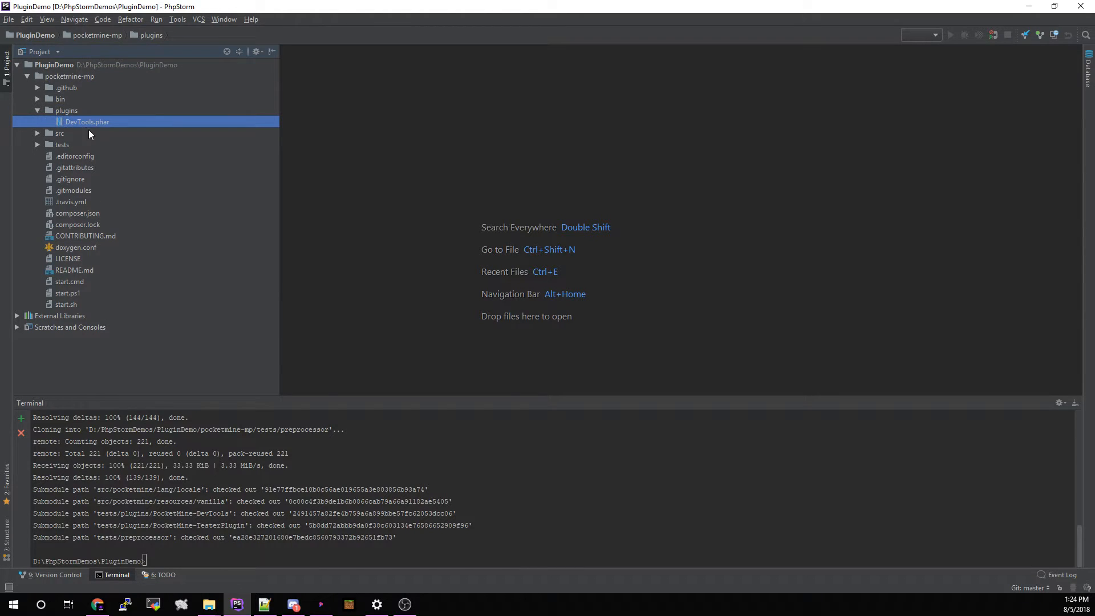
pyautogui.click(38, 99)
pyautogui.click(59, 100)
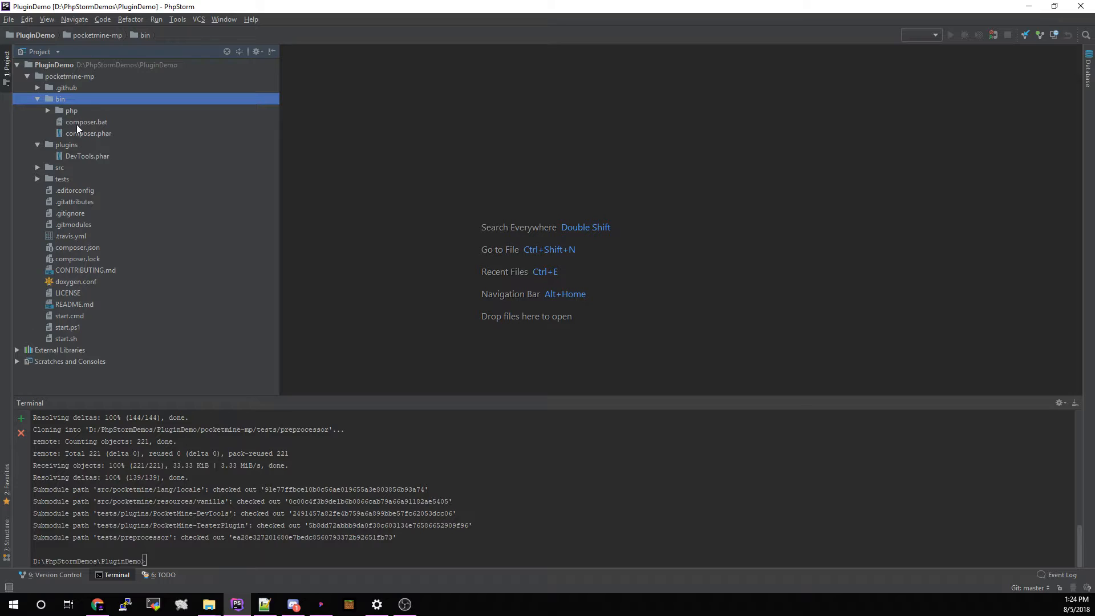
# Change the terminal directory to pocketmine-mp and install the Composer dependencies with "bin\composer.bat install".
pyautogui.click(490, 502)
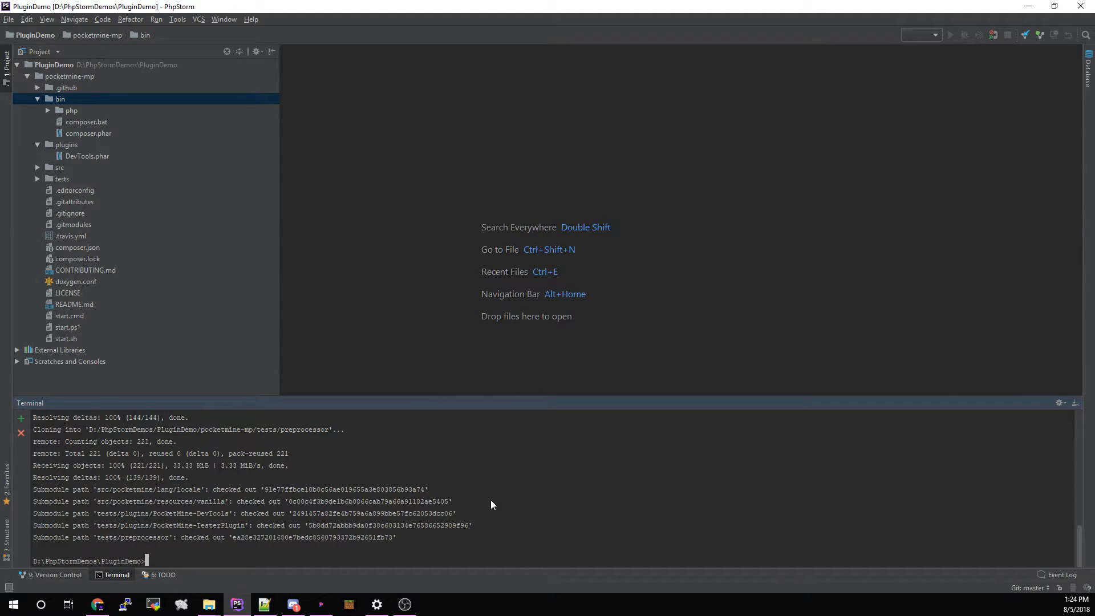
pyautogui.write('cd pocketmine-mp')
pyautogui.press('Return')
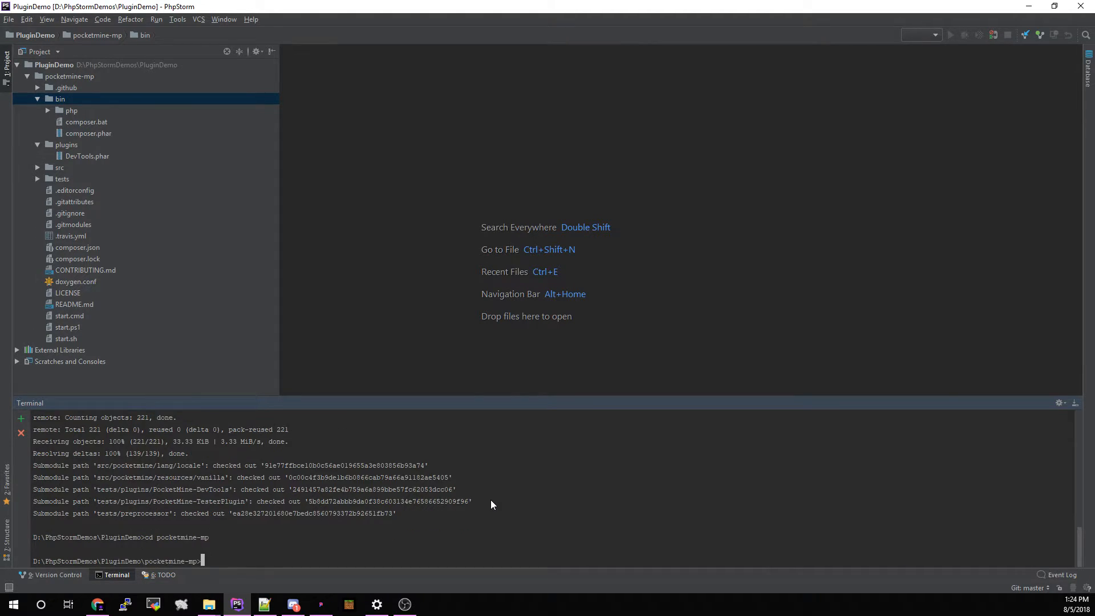
pyautogui.write('bin\\composer.bat install')
pyautogui.press('Return')
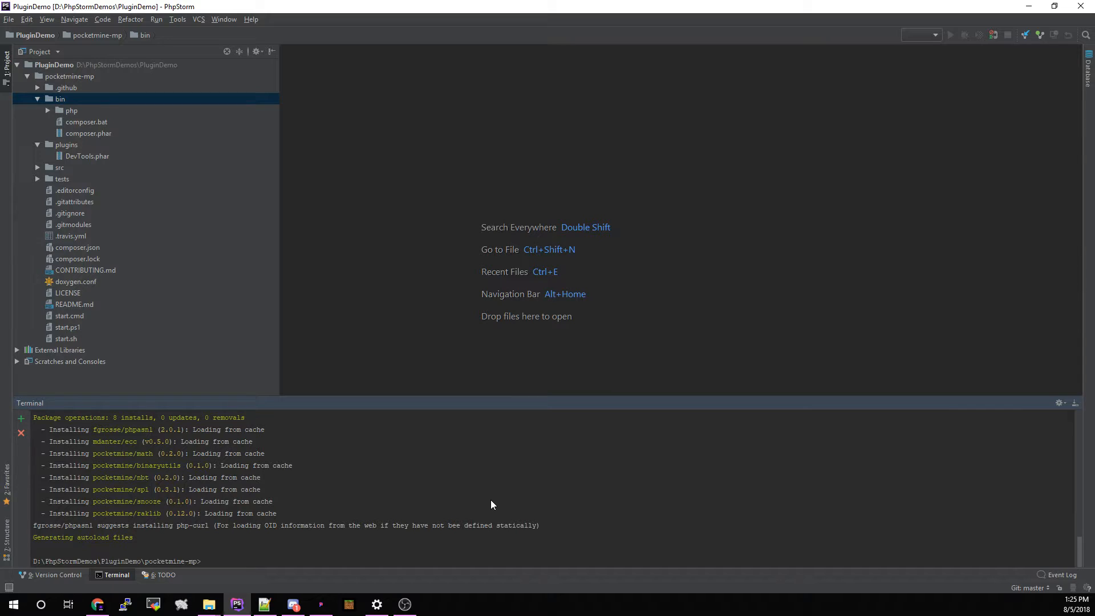
# Run start.cmd in the terminal, keep the default language eng, accept the license and skip the set-up wizard.
pyautogui.write('start.cmd')
pyautogui.press('Return')
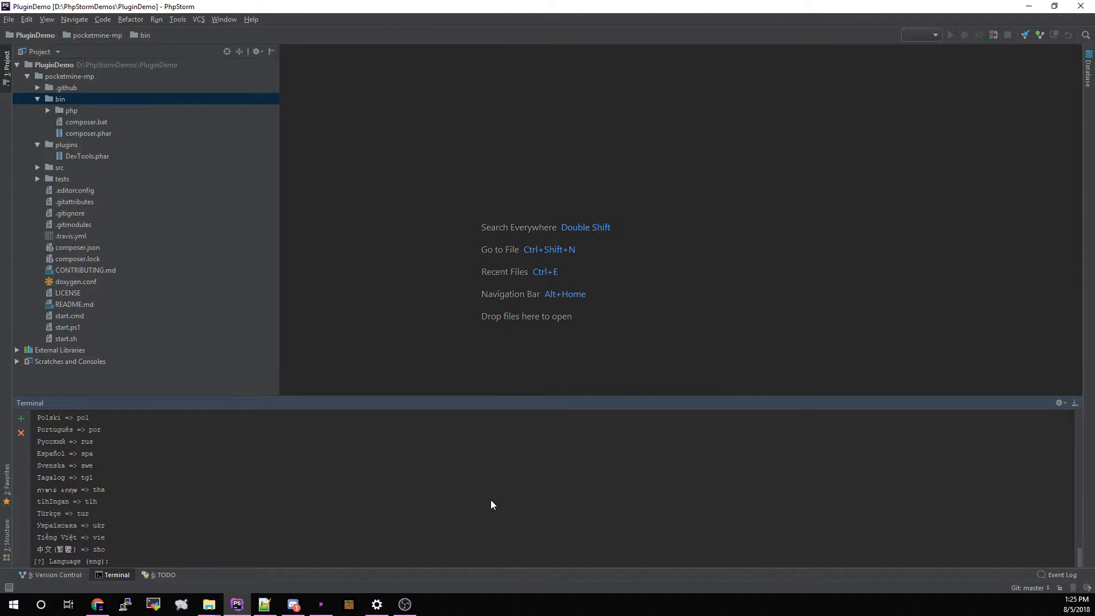
pyautogui.press('Return')
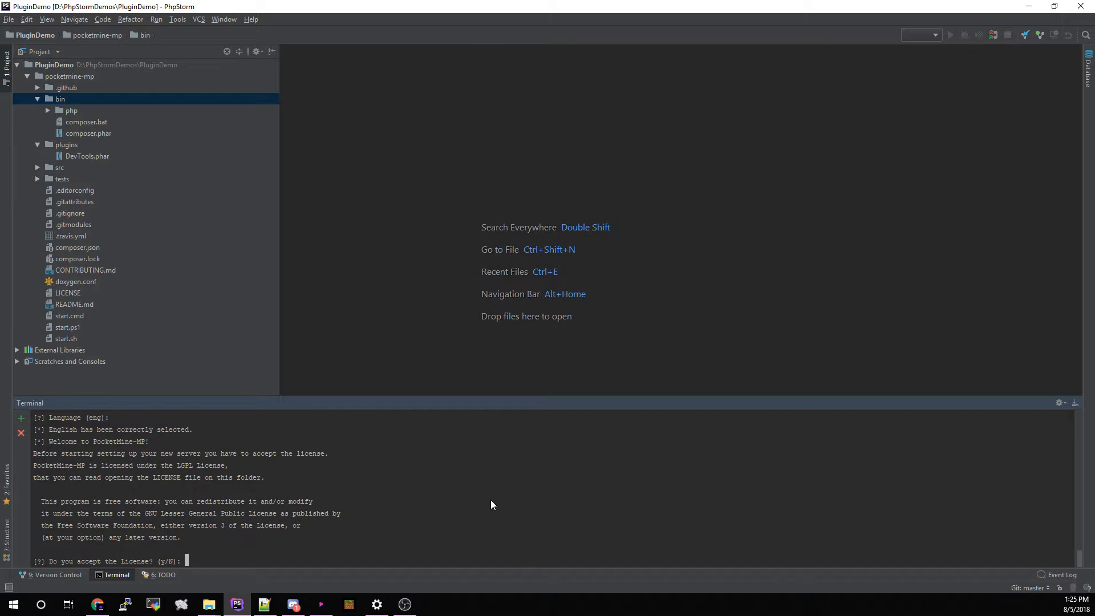
pyautogui.write('y')
pyautogui.press('Return')
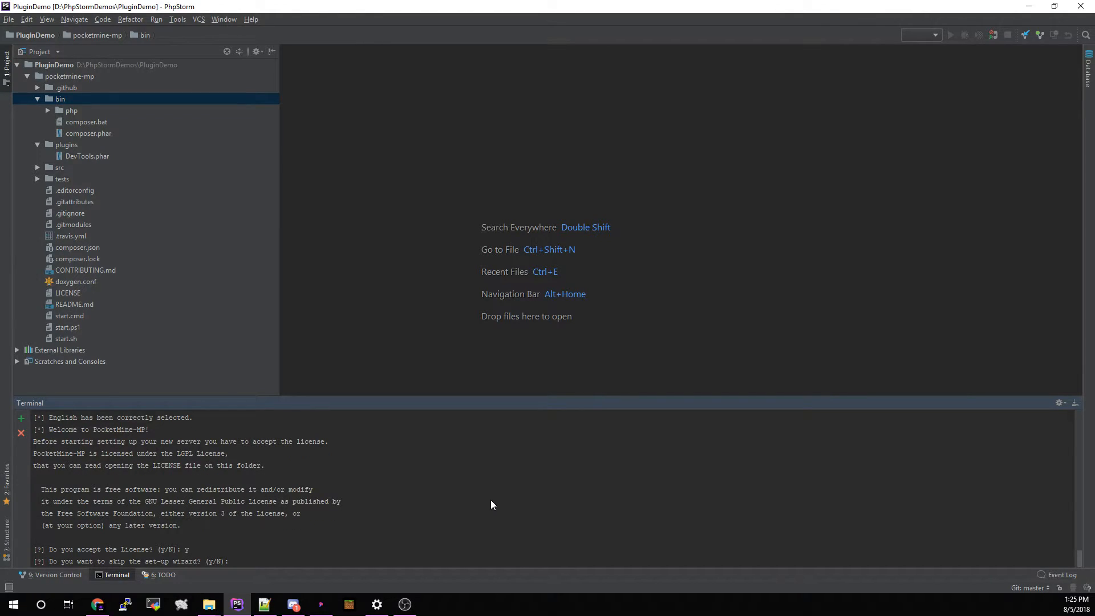
pyautogui.write('y')
pyautogui.press('Return')
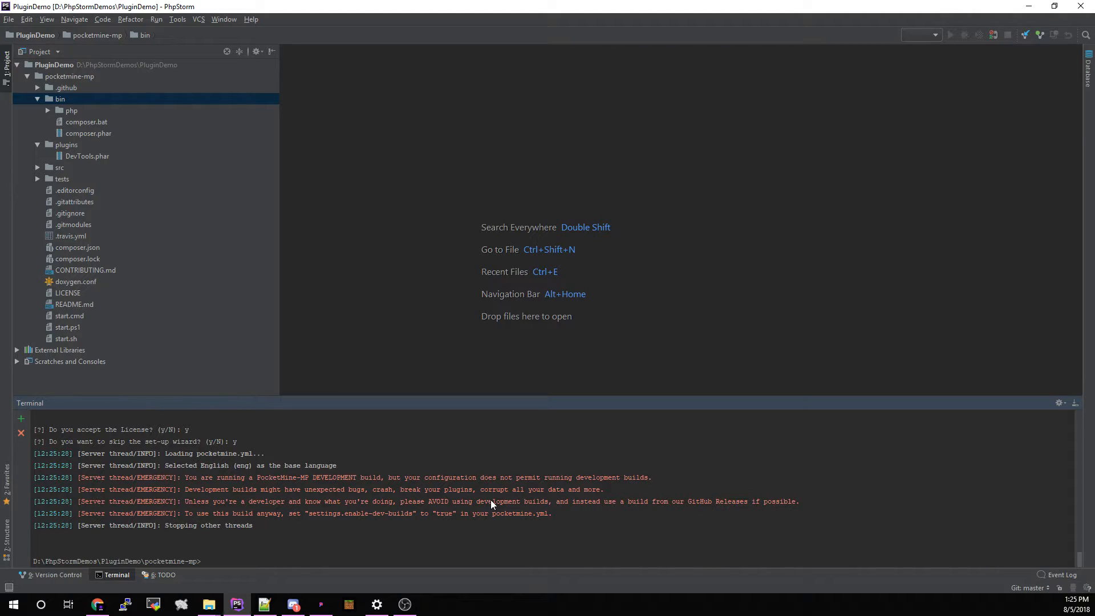
# Open pocketmine.yml from the pocketmine-mp folder and set enable-dev-builds to true.
pyautogui.click(60, 246)
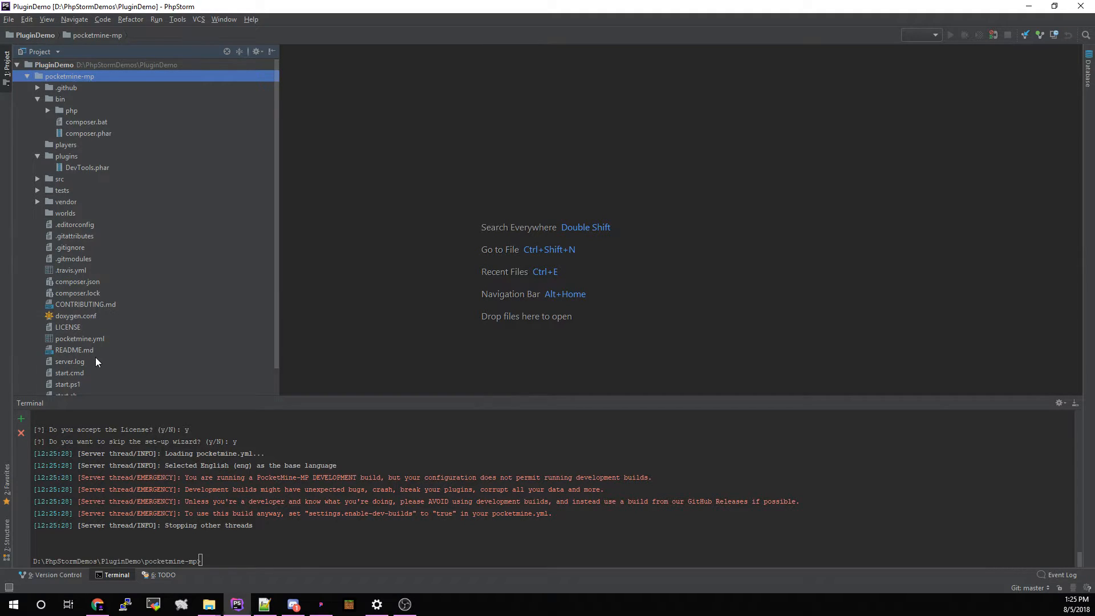
pyautogui.click(89, 340)
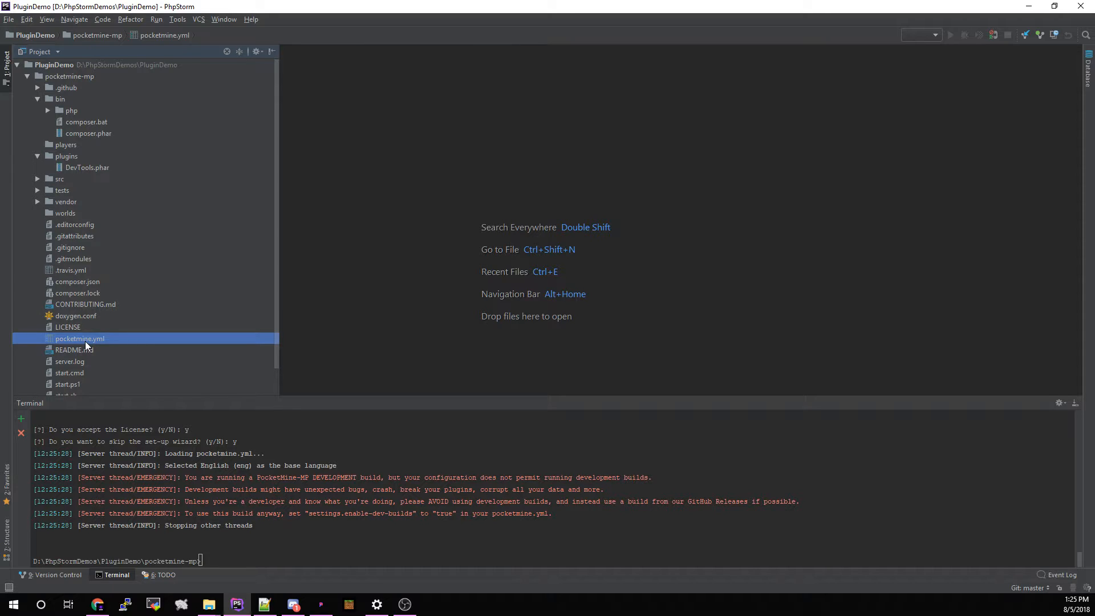
pyautogui.doubleClick(84, 341)
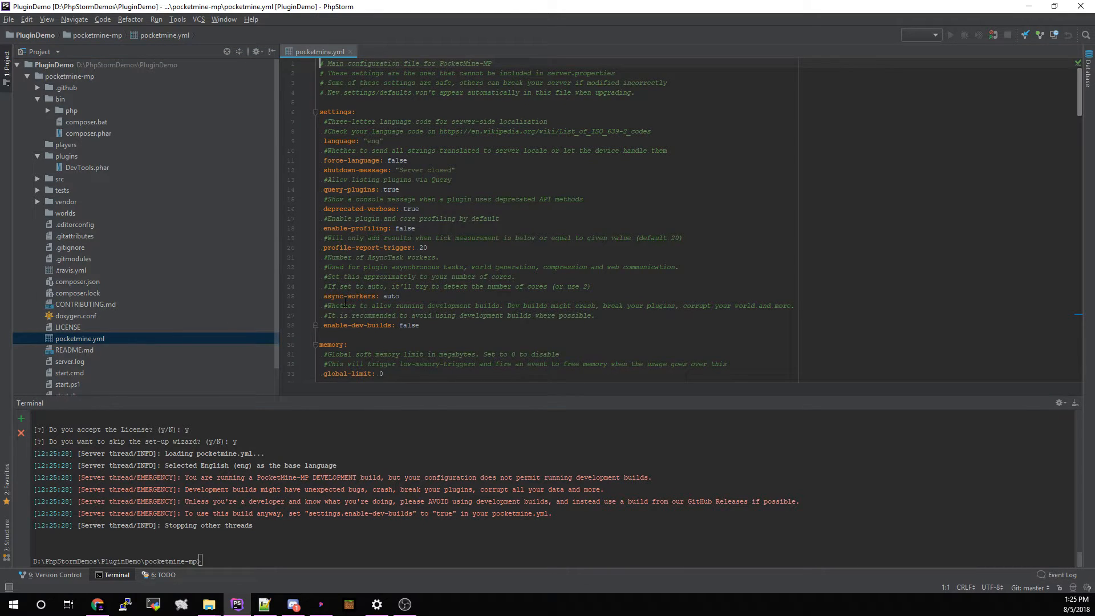
pyautogui.moveTo(420, 325); pyautogui.dragTo(400, 325)
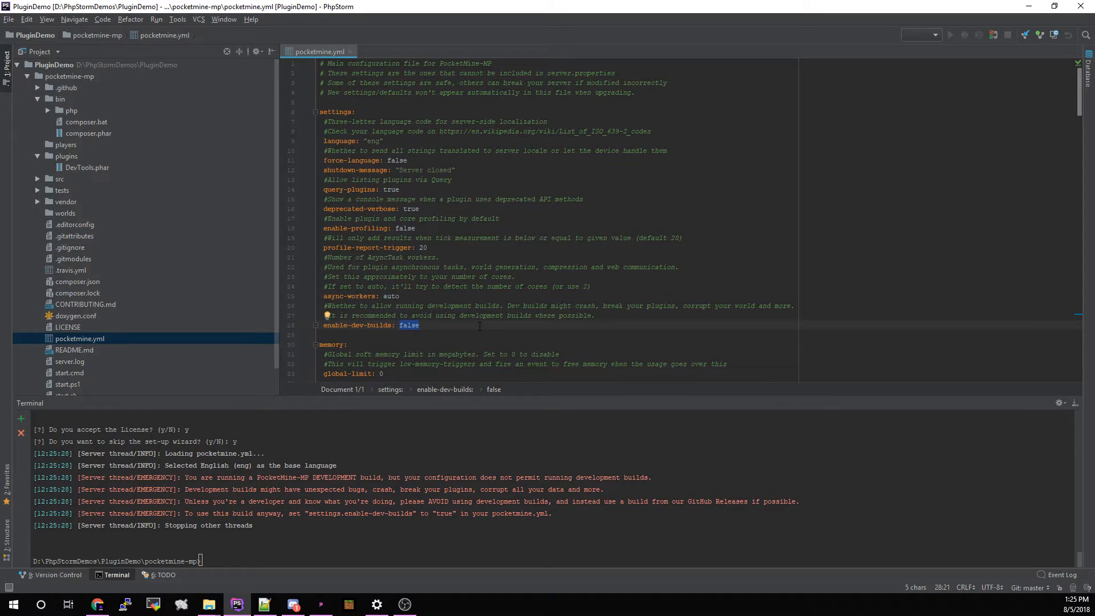
pyautogui.write('true')
# Start the server again with start.cmd, keeping the default language eng, accepting the license and skipping the set-up wizard.
pyautogui.click(213, 515)
pyautogui.write('start.cmd')
pyautogui.press('Return')
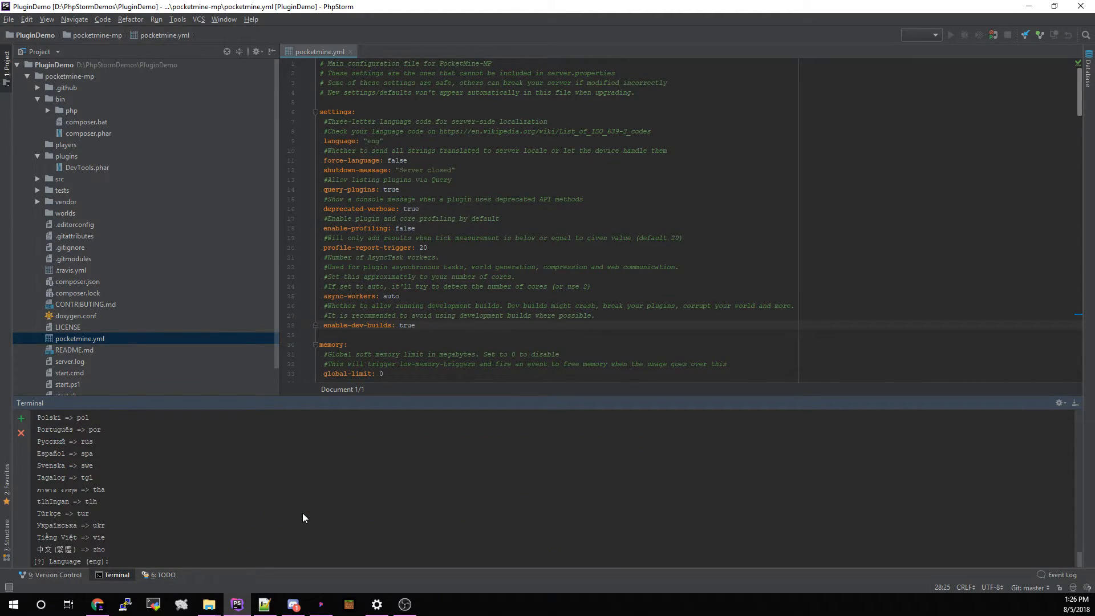
pyautogui.press('Return')
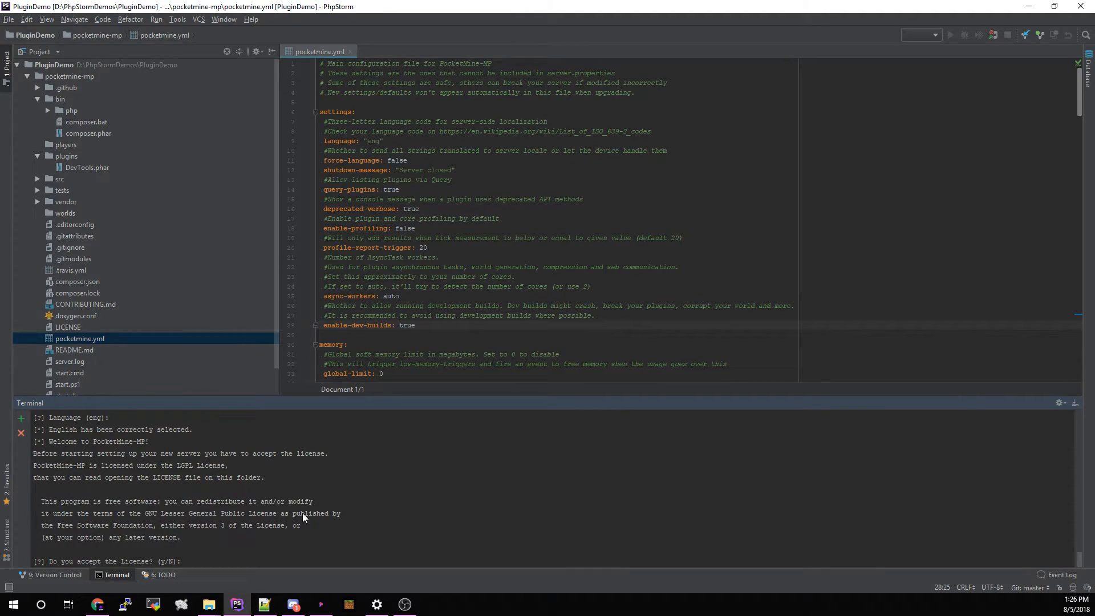
pyautogui.write('y')
pyautogui.press('Return')
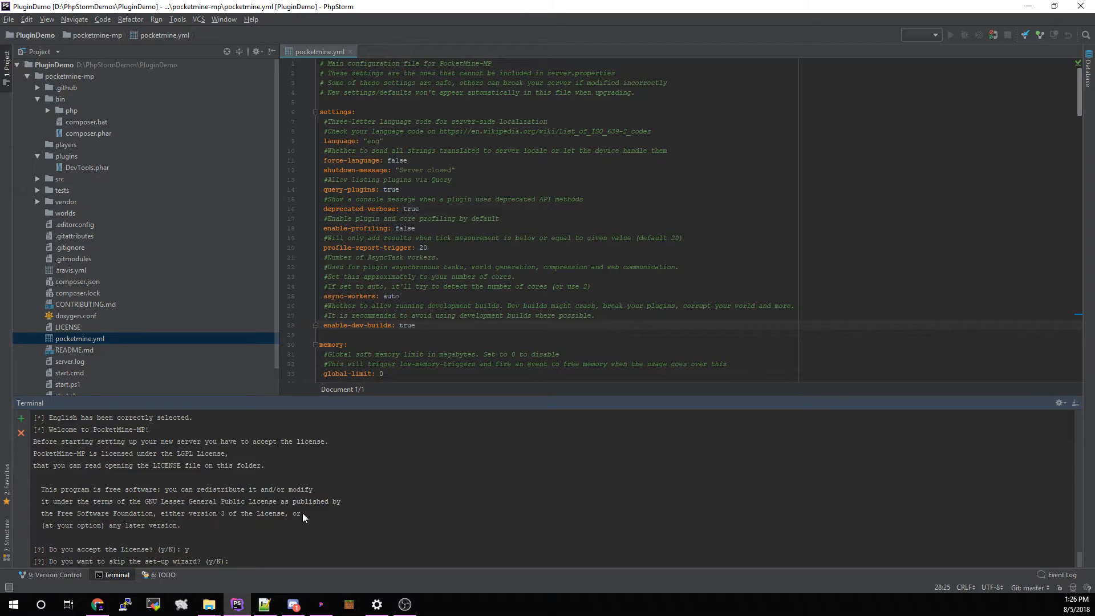
pyautogui.write('y')
pyautogui.press('Return')
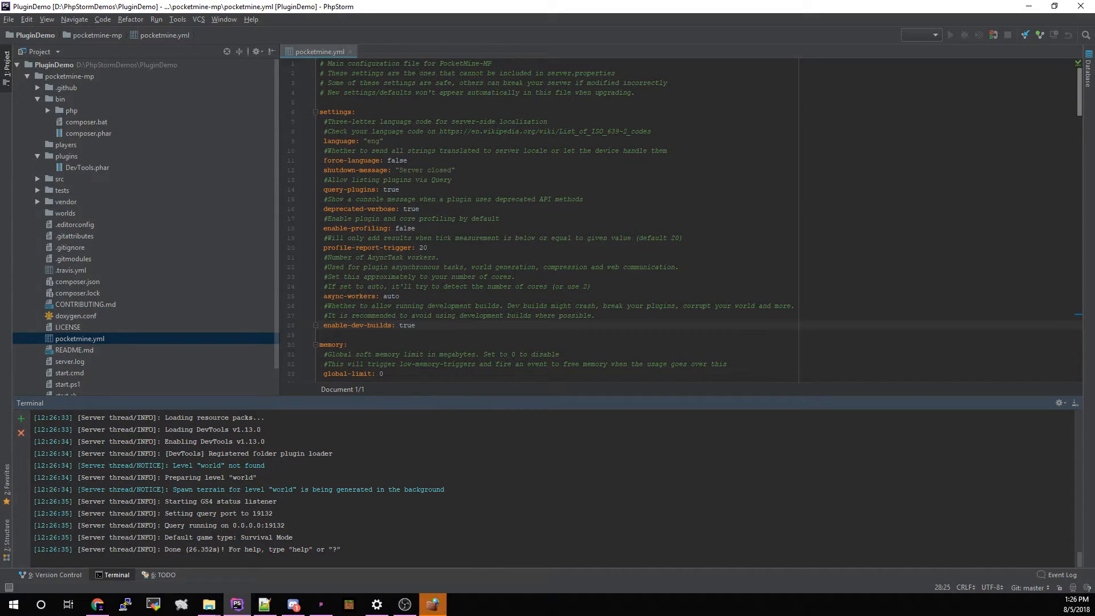
# Adjust the private and public network options in the Windows firewall alert and allow access for the PHP CLI.
pyautogui.moveTo(0, 209); pyautogui.dragTo(562, 190)
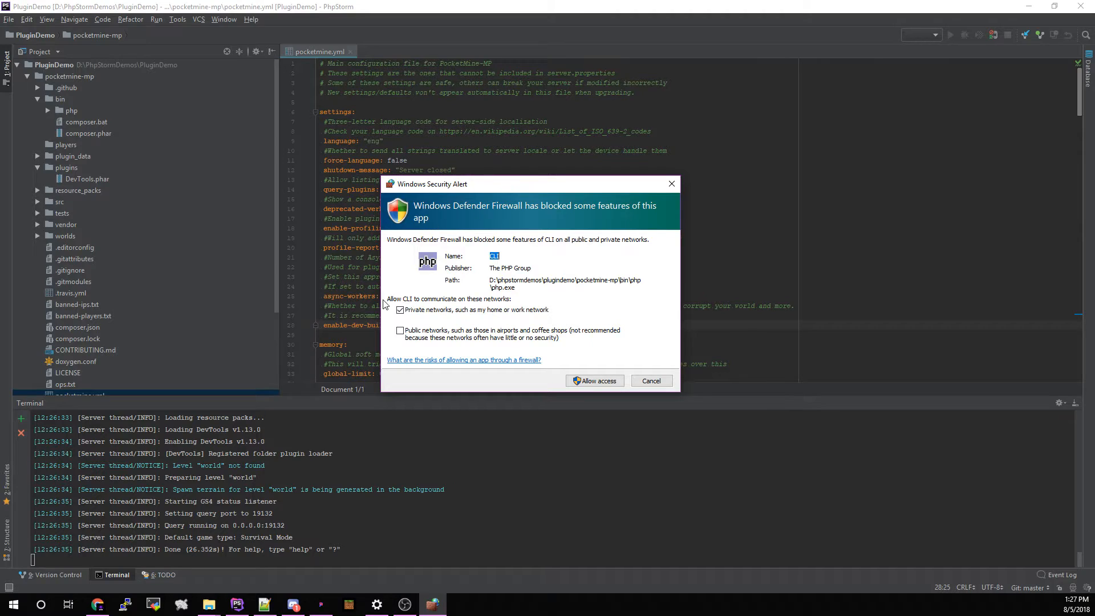
pyautogui.click(400, 309)
pyautogui.click(401, 331)
pyautogui.click(583, 381)
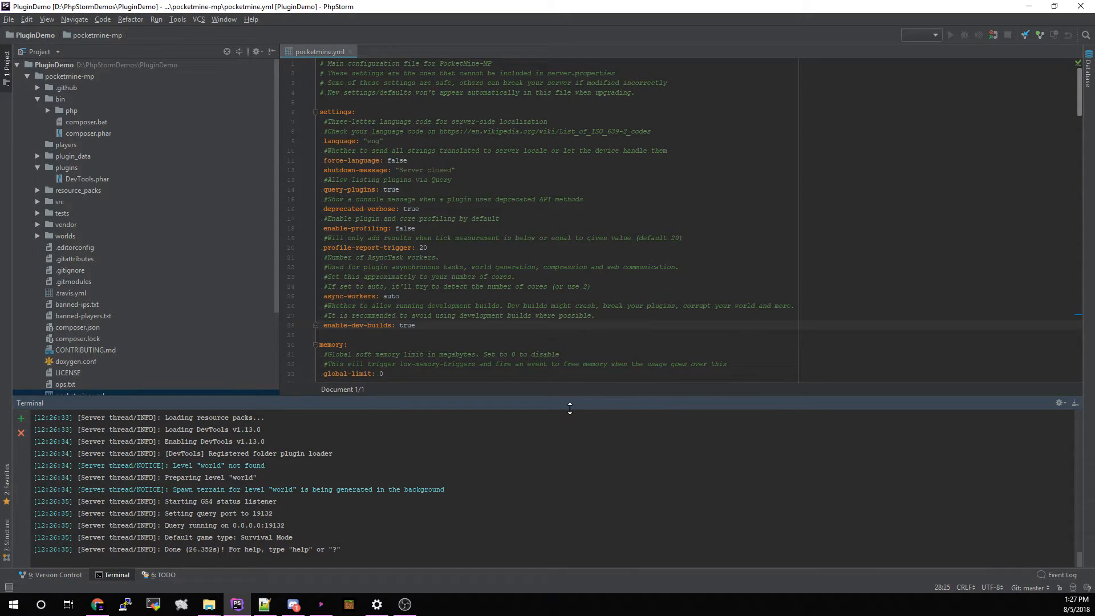
# Switch to Minecraft and join PocketMine-MP Server from the LAN games among the friends' games.
pyautogui.click(355, 613)
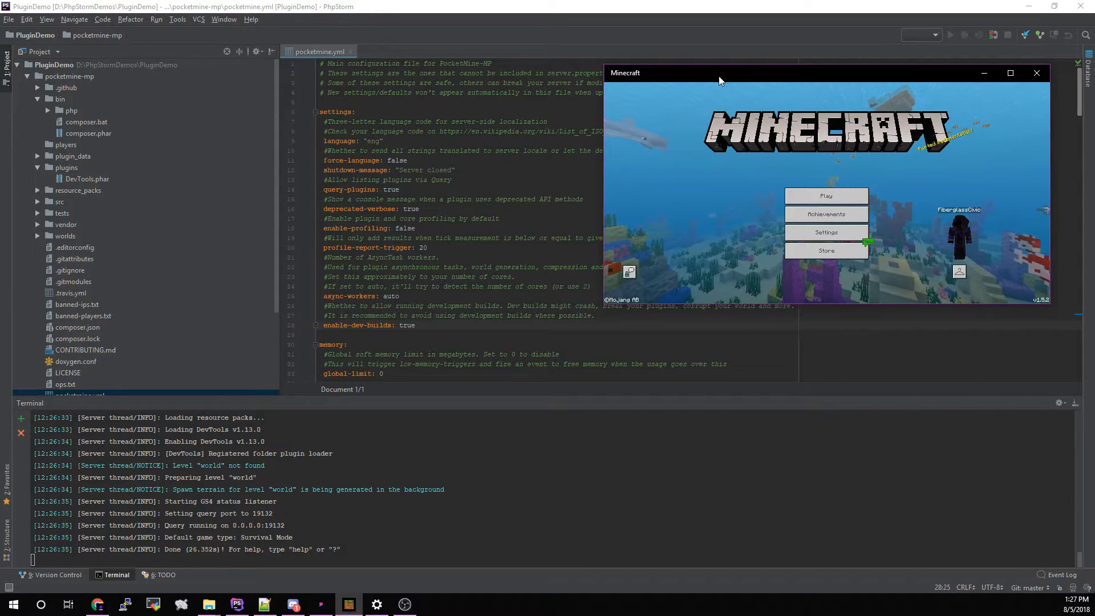
pyautogui.click(807, 195)
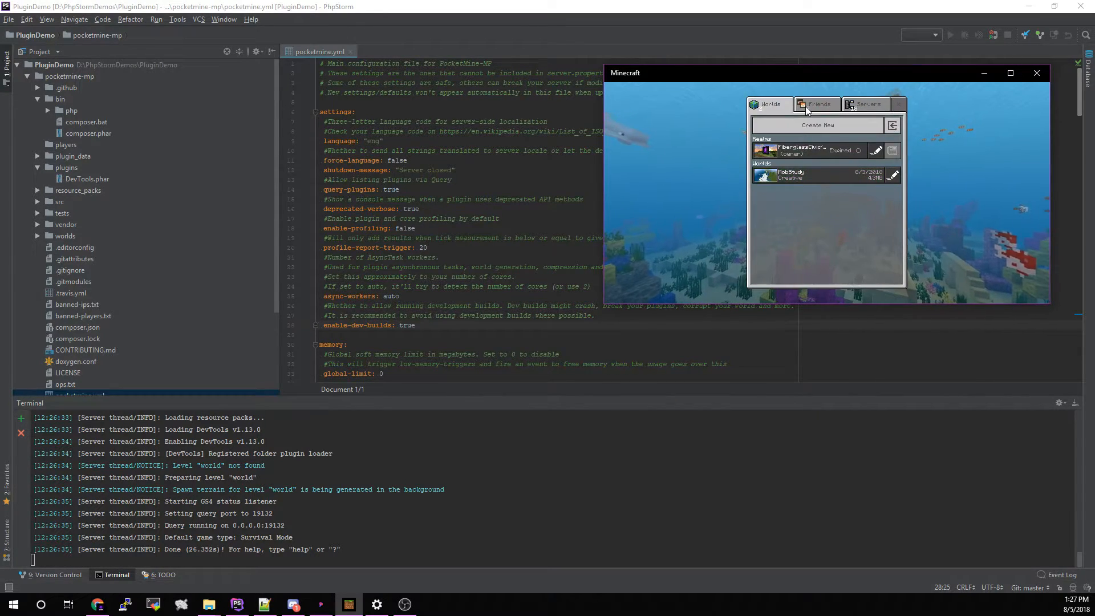
pyautogui.click(806, 108)
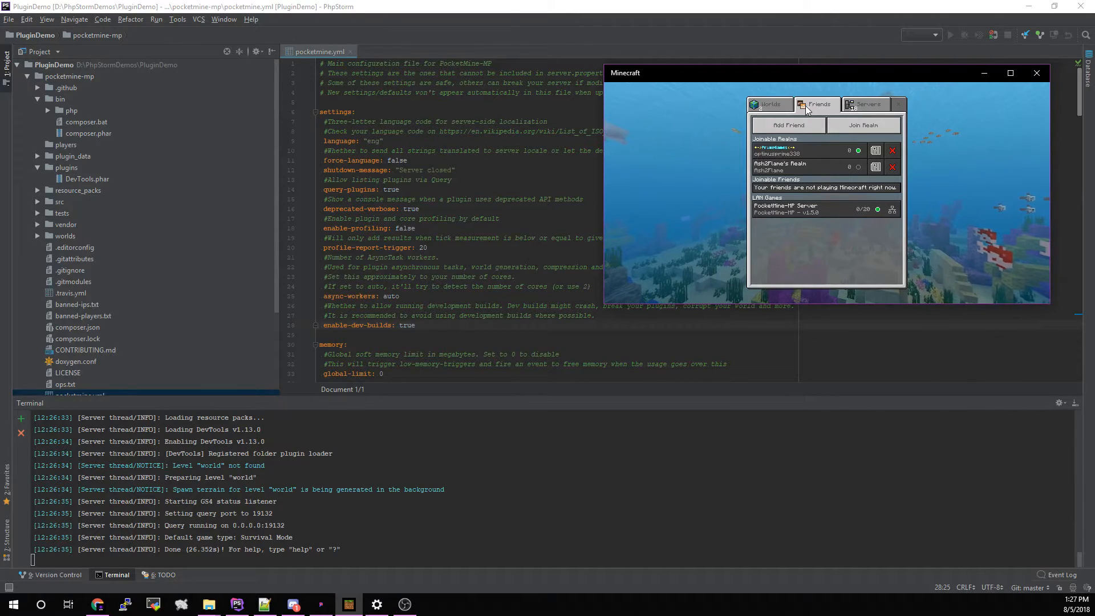
pyautogui.doubleClick(857, 72)
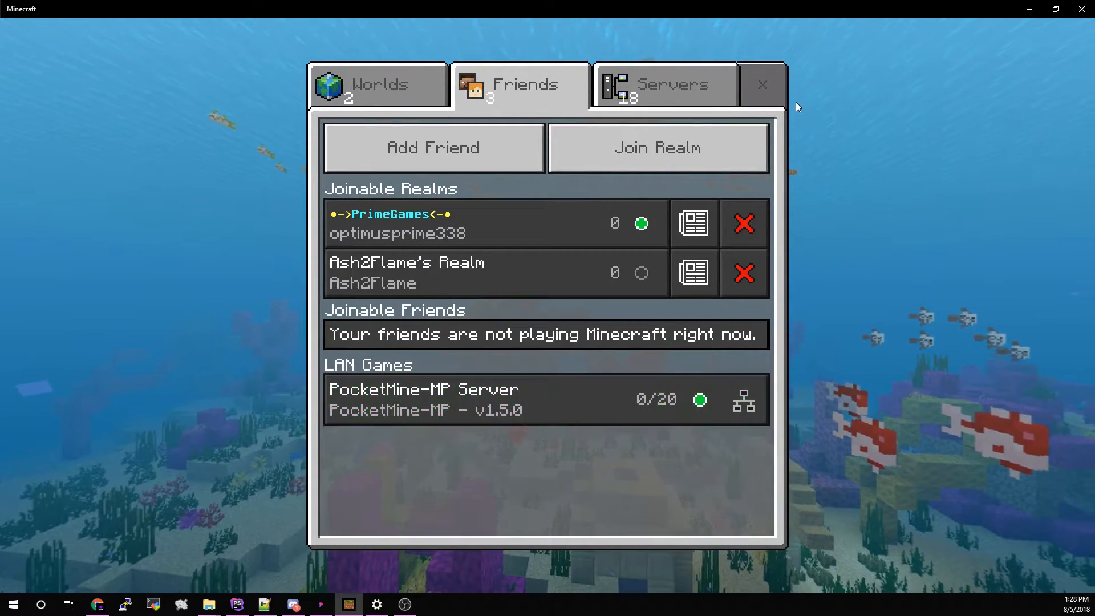
pyautogui.press('super+Down')
pyautogui.click(824, 204)
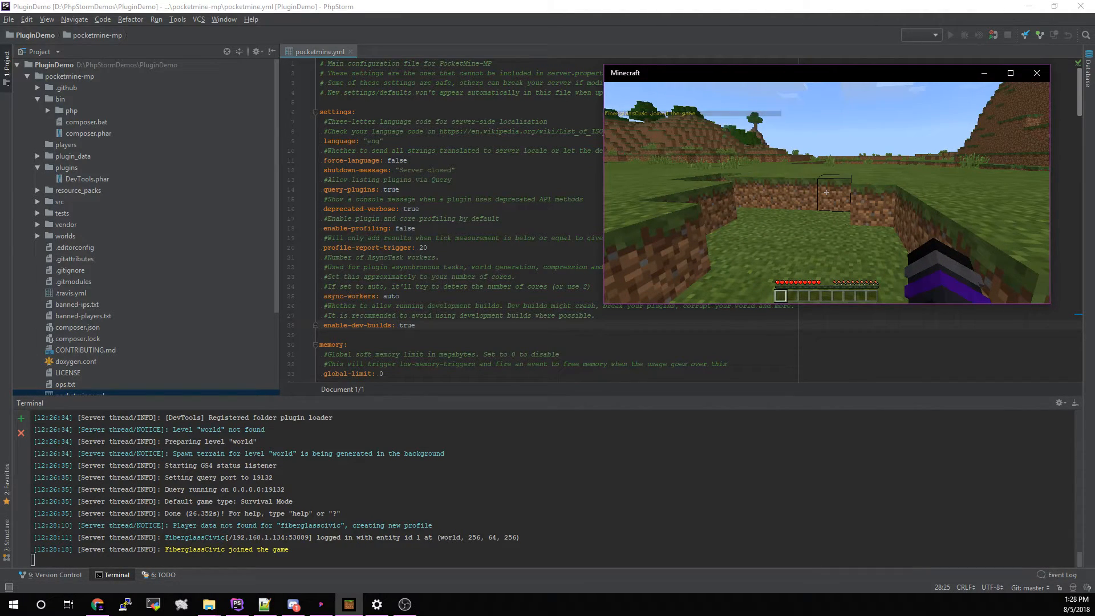
# Close Minecraft, shut the server down with the stop command in PhpStorm, and hide the terminal.
pyautogui.press('t')
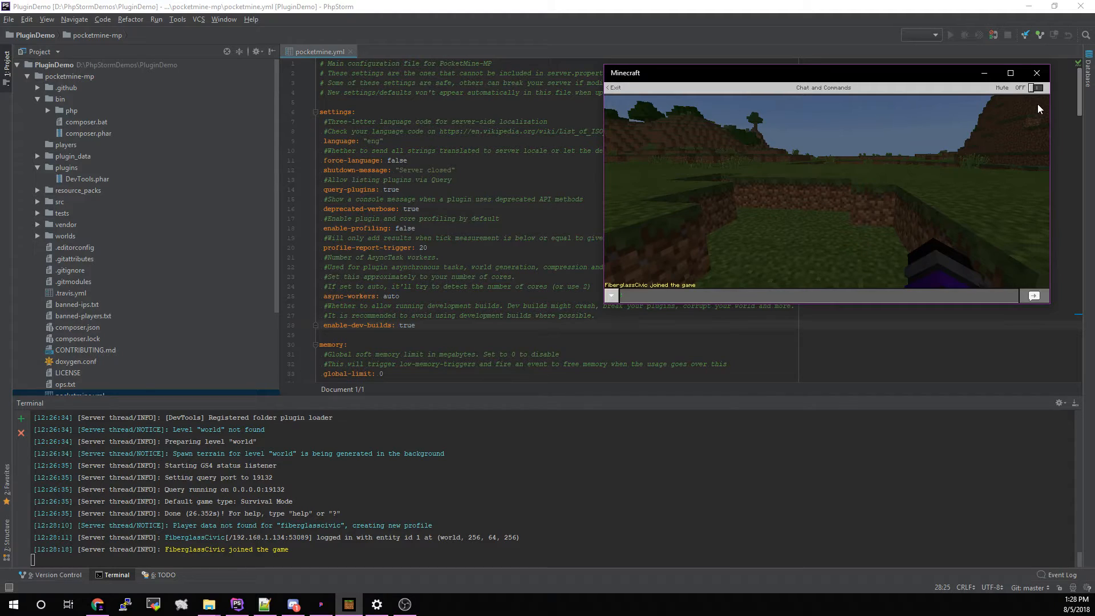
pyautogui.click(1036, 73)
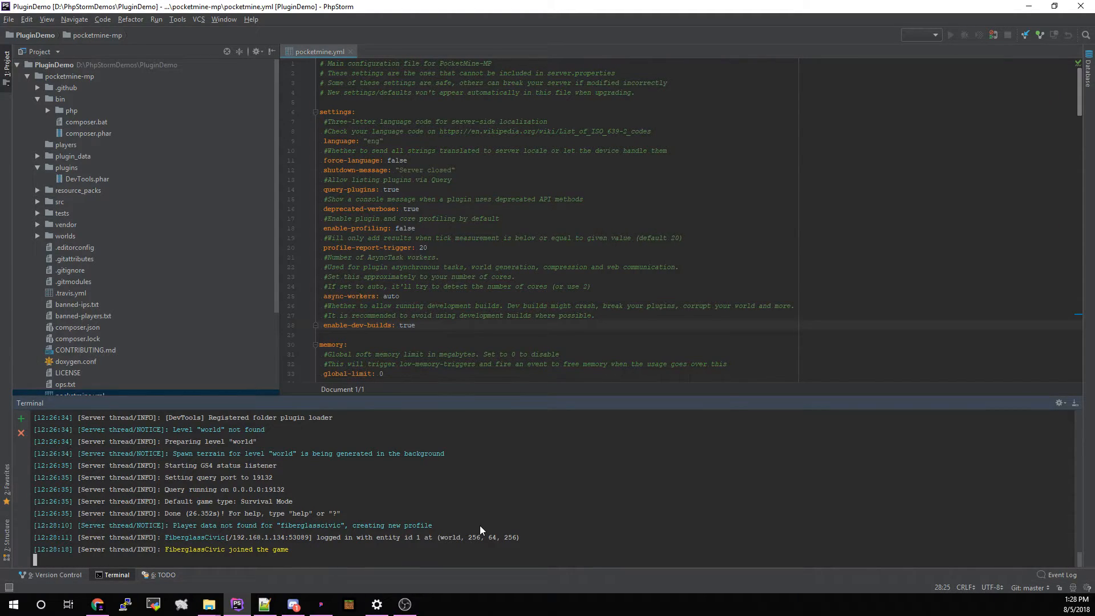
pyautogui.write('stop')
pyautogui.press('Return')
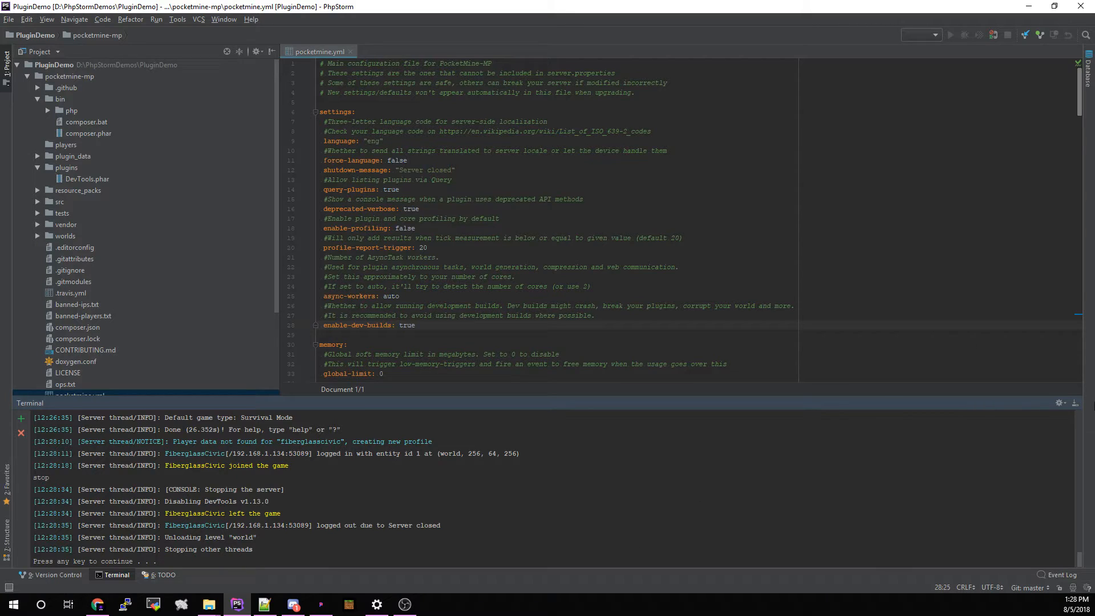
pyautogui.click(1075, 403)
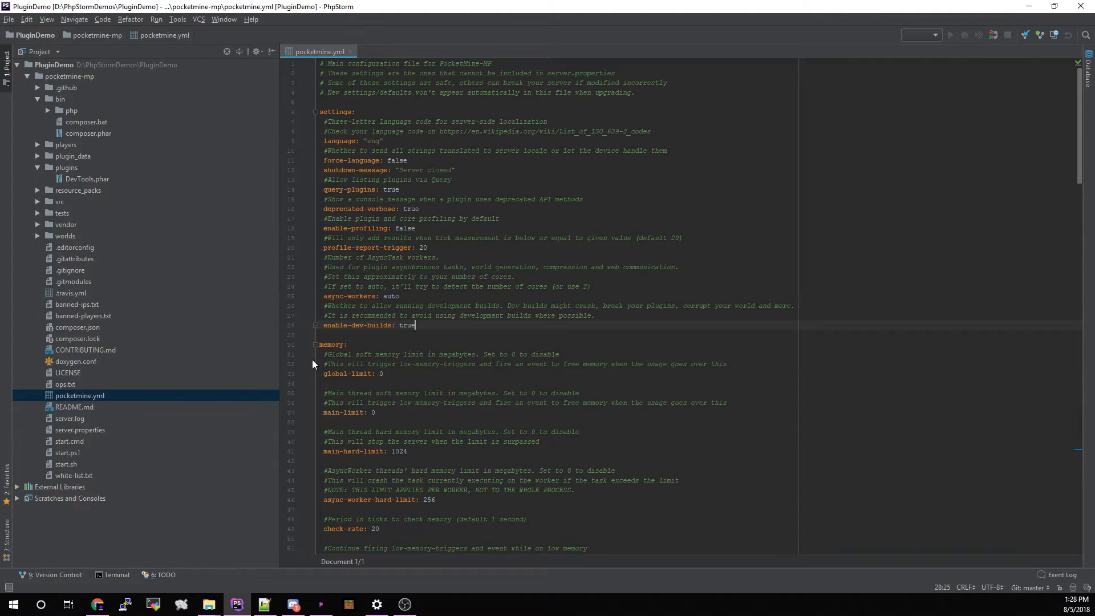
# Open the project settings and check the Git mapping of pocketmine-mp and the GitHub configuration under Version Control.
pyautogui.click(10, 20)
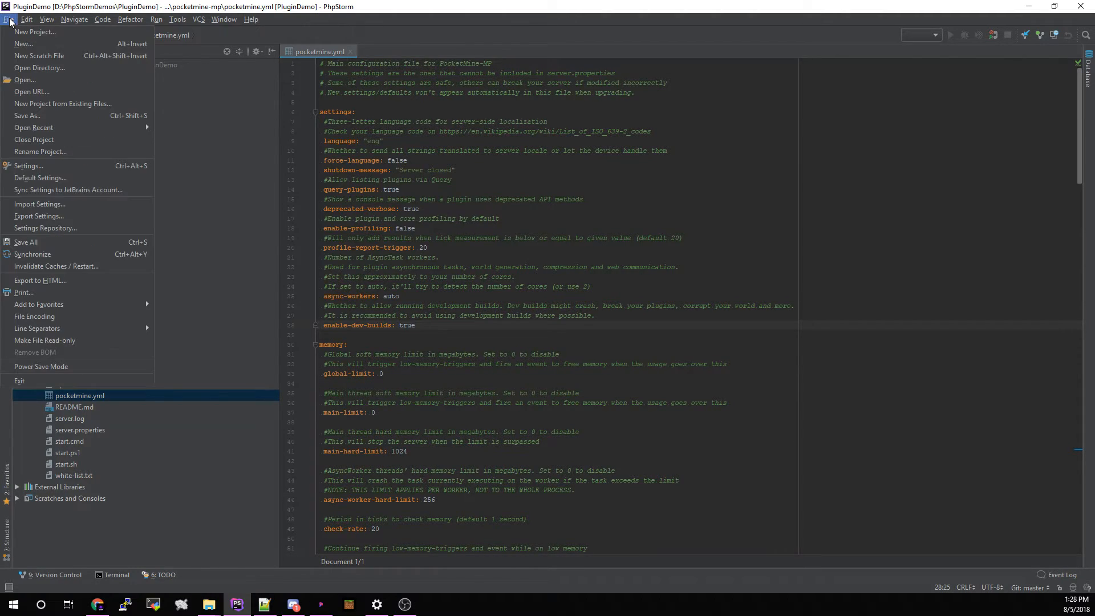
pyautogui.click(43, 166)
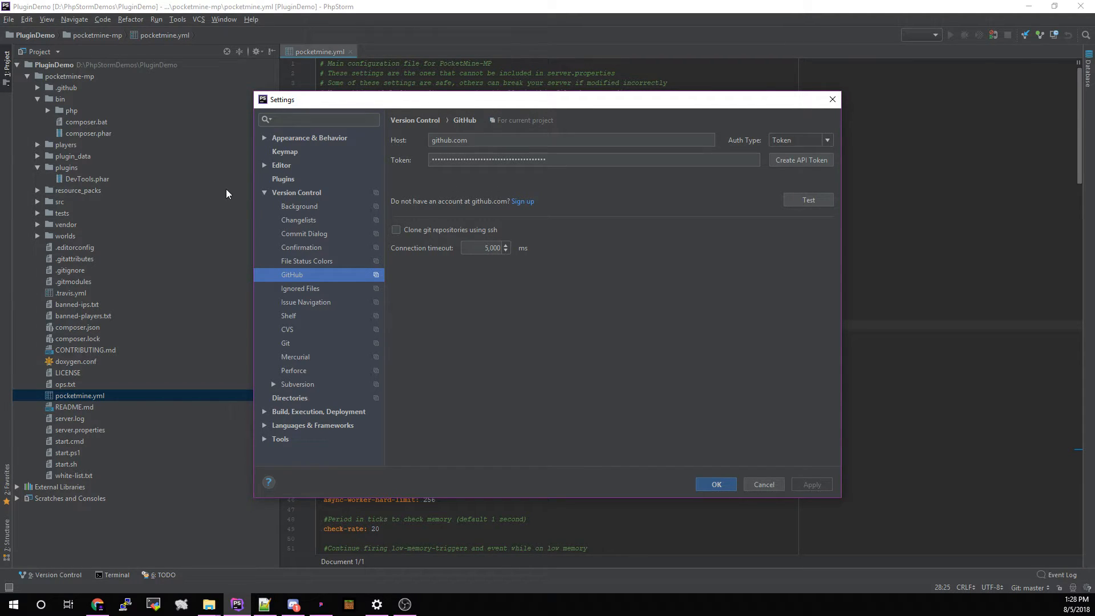
pyautogui.click(296, 195)
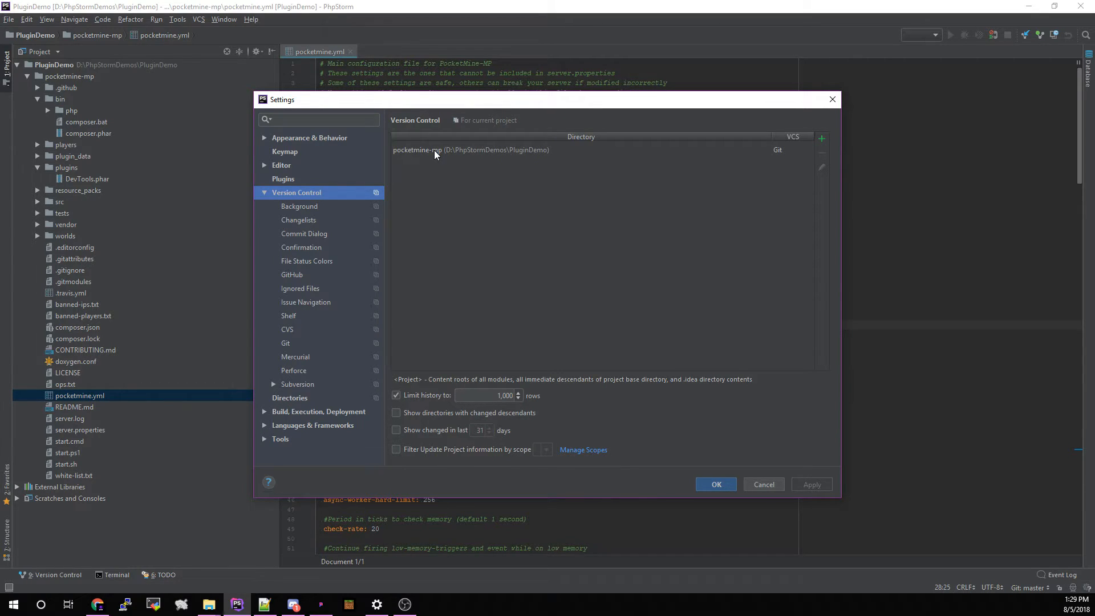
pyautogui.click(437, 151)
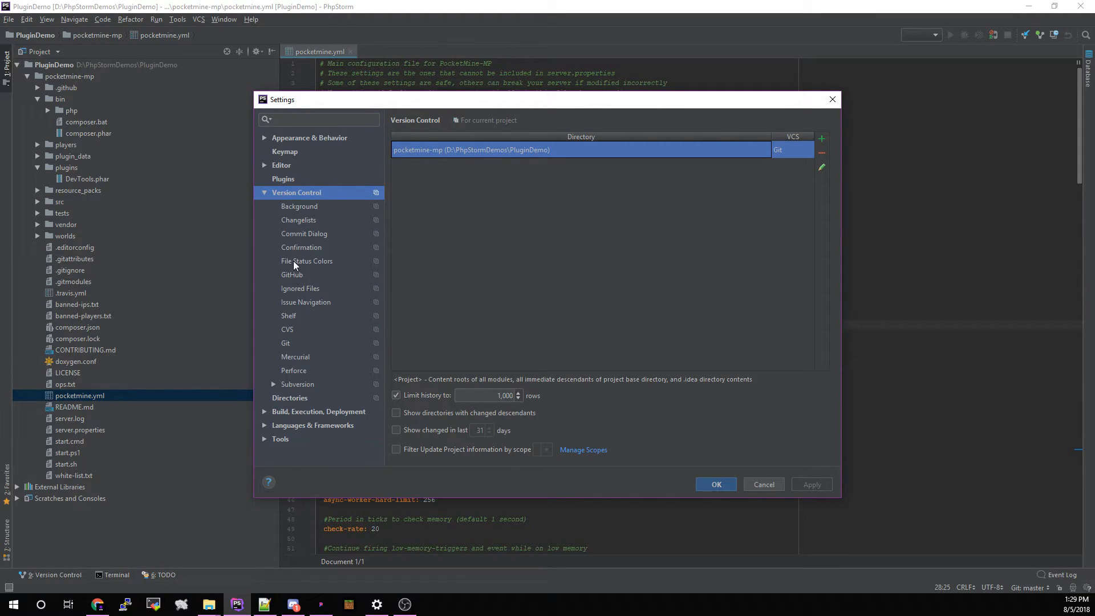
pyautogui.click(302, 274)
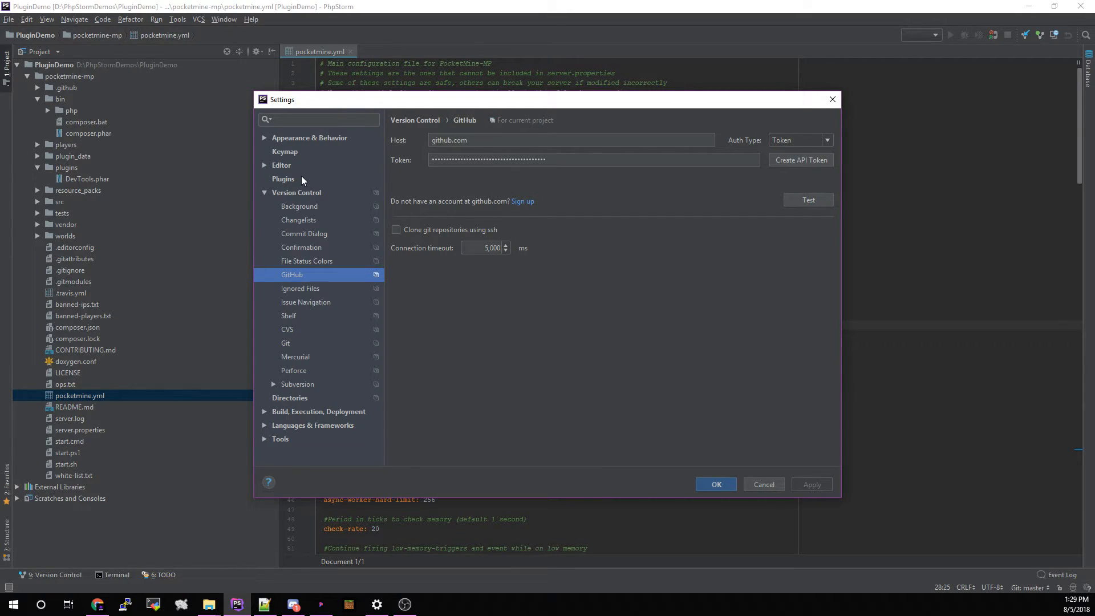
# Mark the src folder of pocketmine-mp as a resource root in the project's directory settings and apply the change.
pyautogui.click(287, 398)
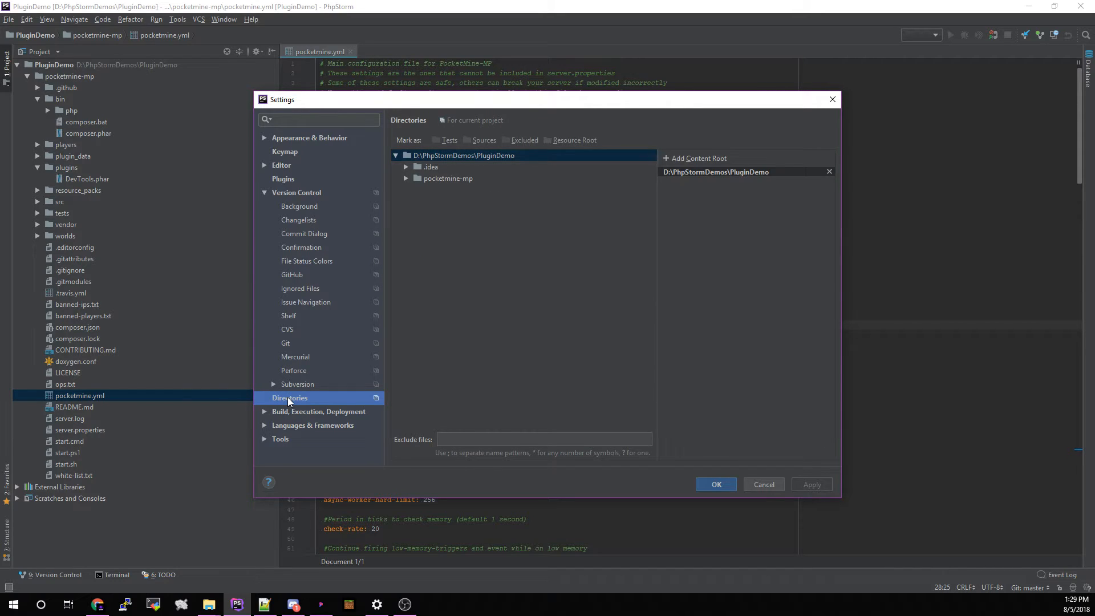
pyautogui.click(405, 178)
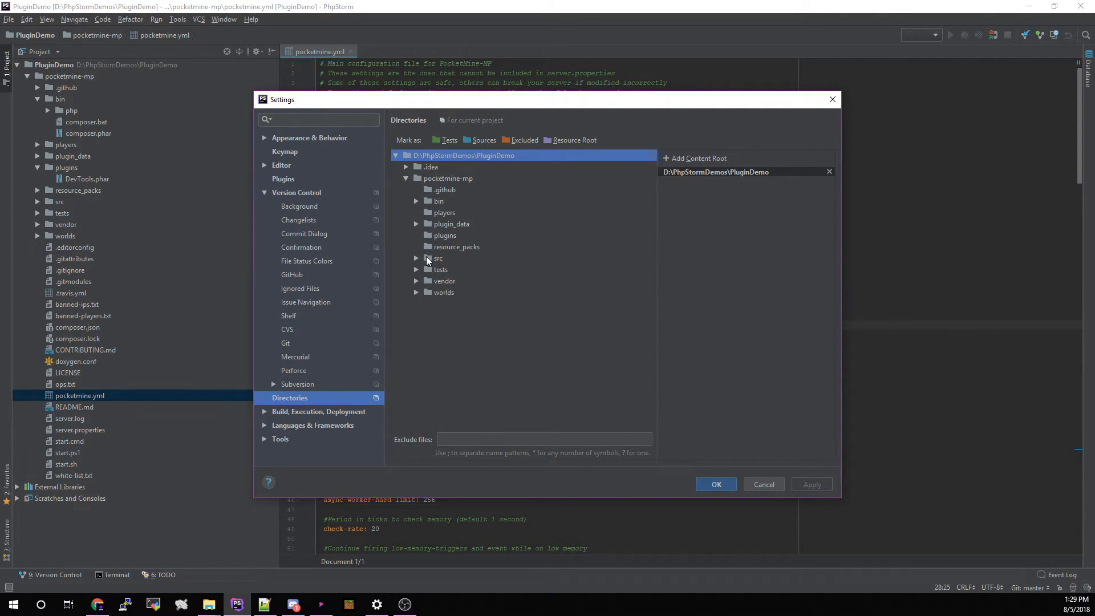
pyautogui.click(429, 260)
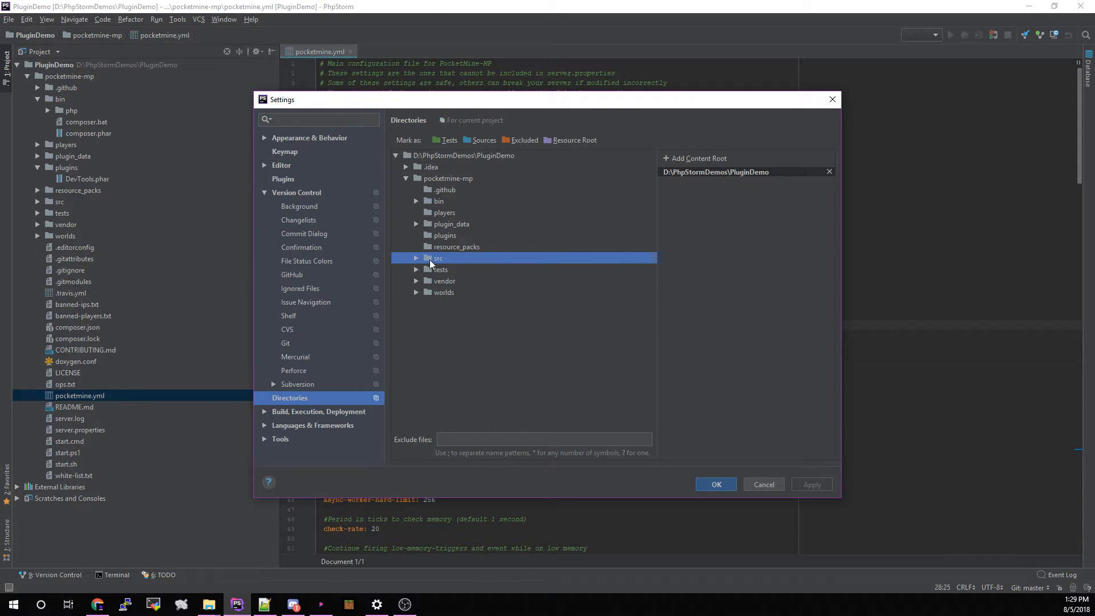
pyautogui.click(586, 141)
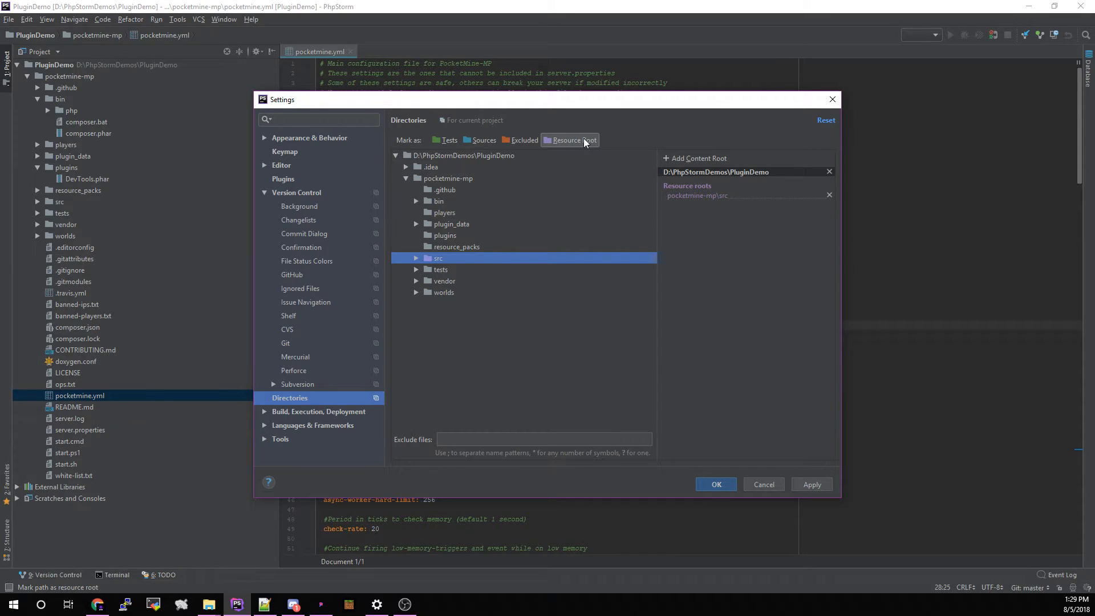
pyautogui.click(811, 484)
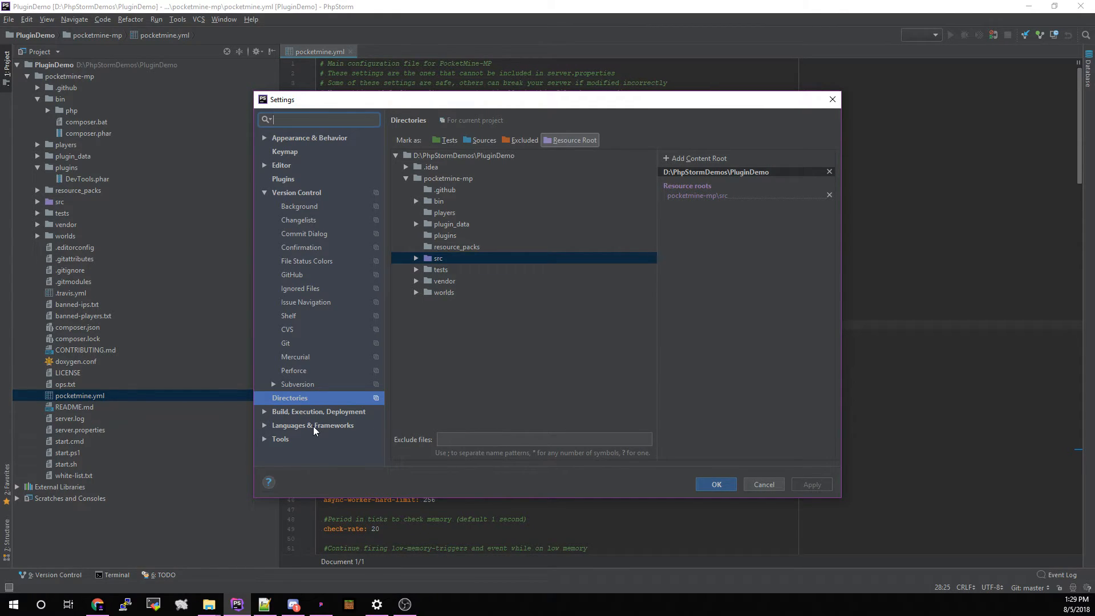
# Set the project's PHP language level to 7.2, apply it and close the settings.
pyautogui.click(279, 427)
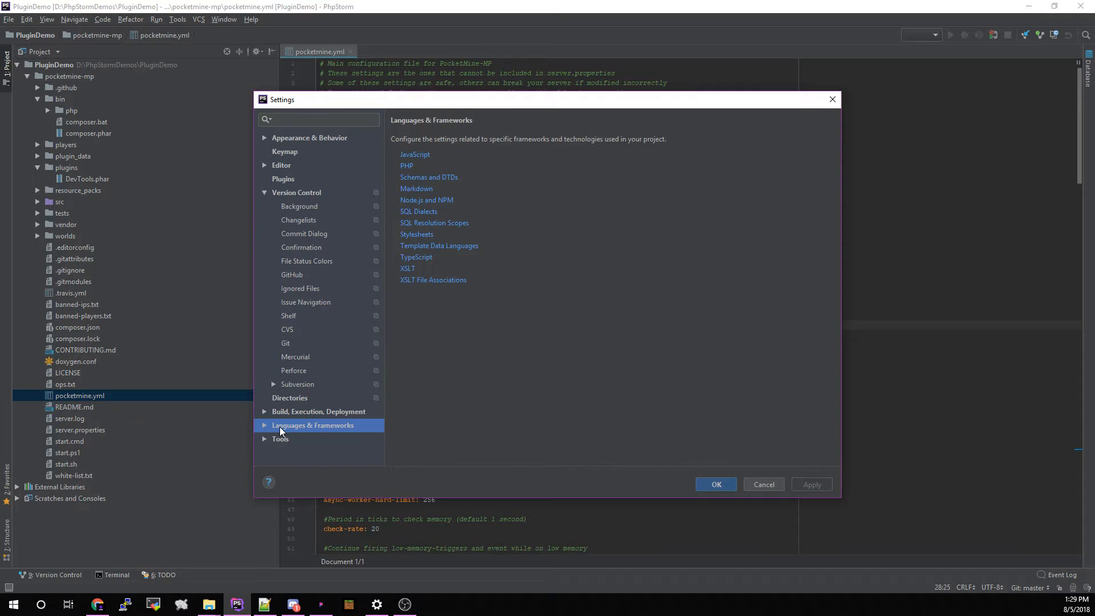
pyautogui.click(412, 170)
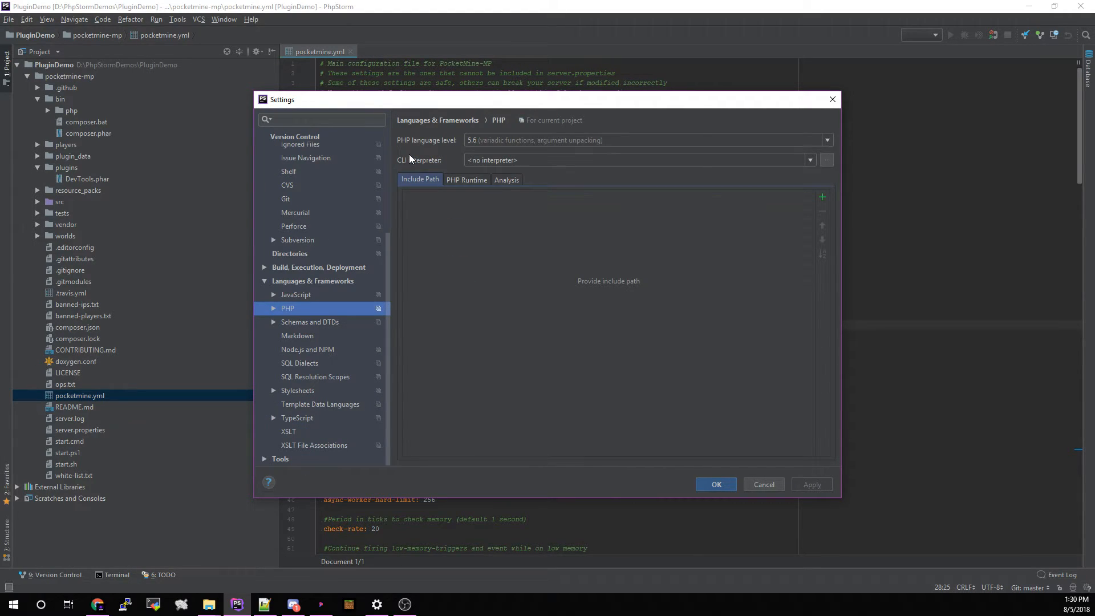
pyautogui.click(494, 138)
pyautogui.click(487, 212)
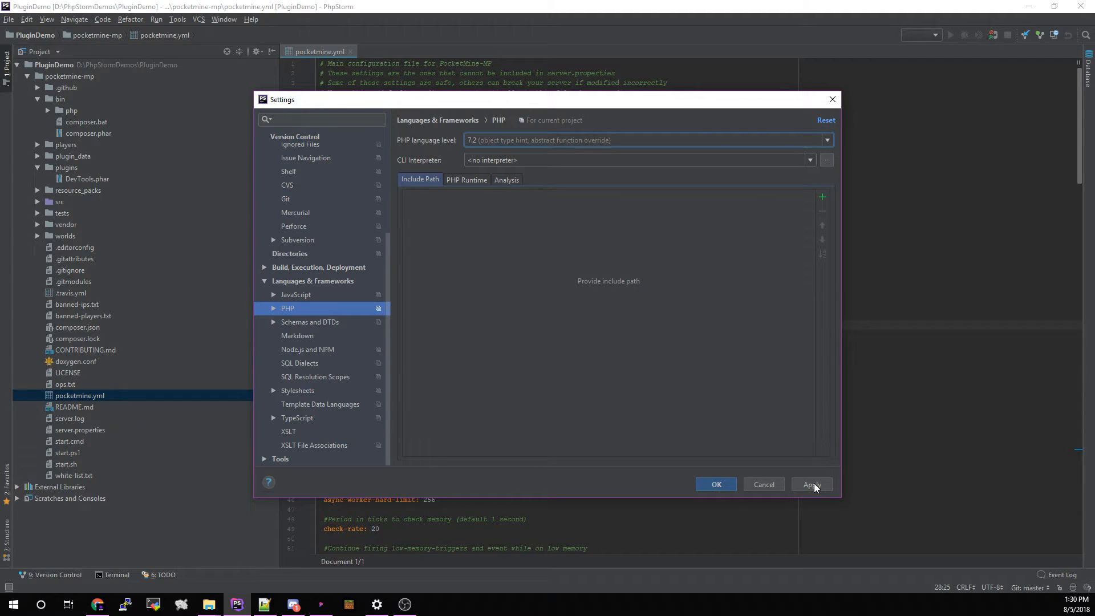
pyautogui.click(812, 484)
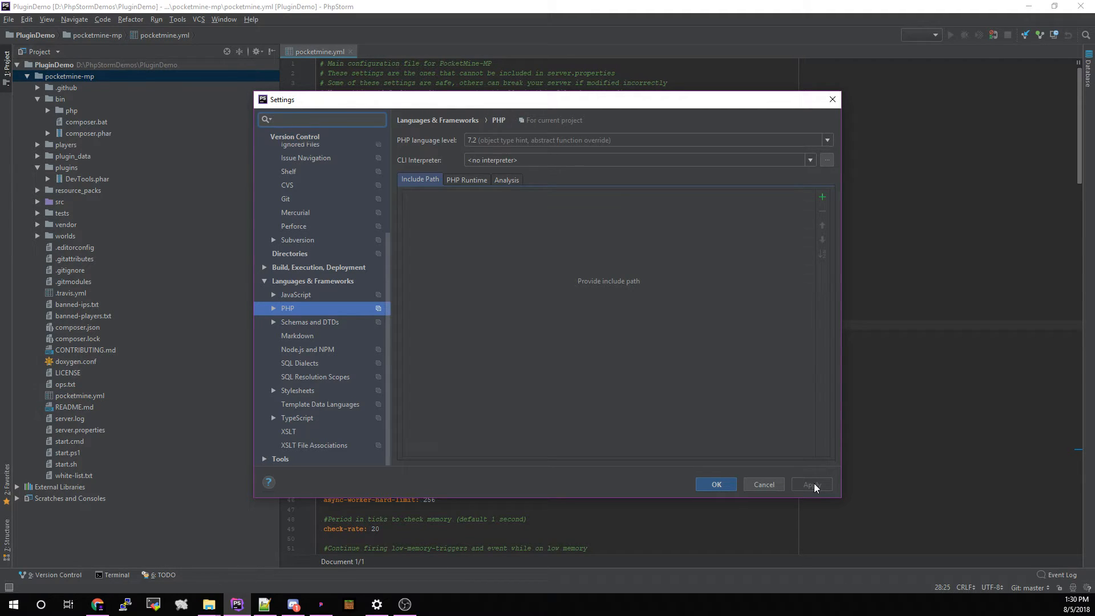
pyautogui.click(708, 488)
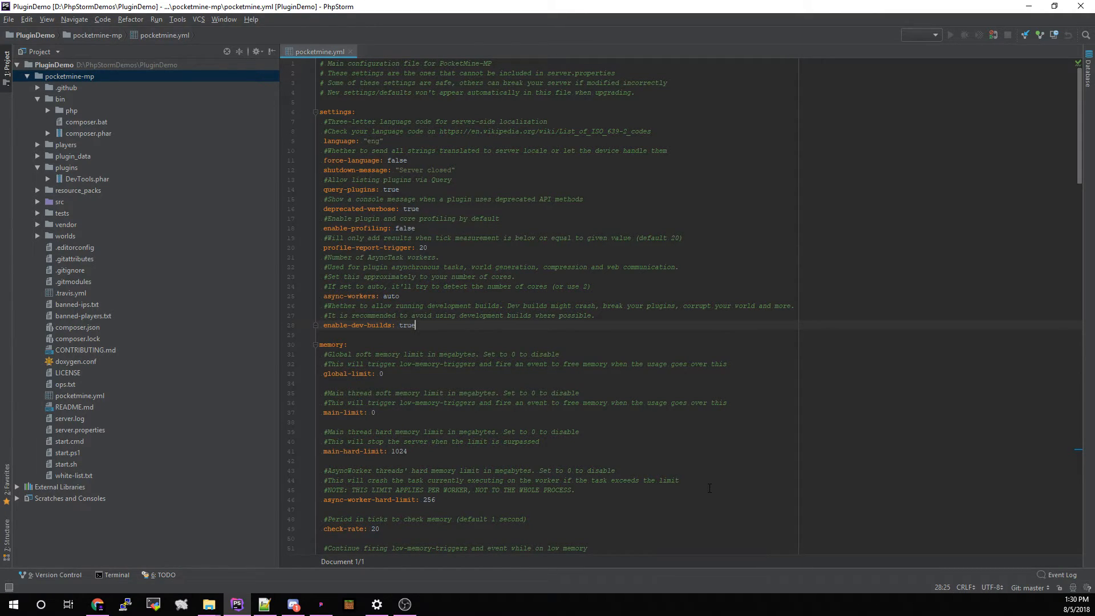
# Reopen the terminal and check the PocketMine-MP version in the server's startup log.
pyautogui.click(115, 577)
pyautogui.scroll(4, 198, 488)
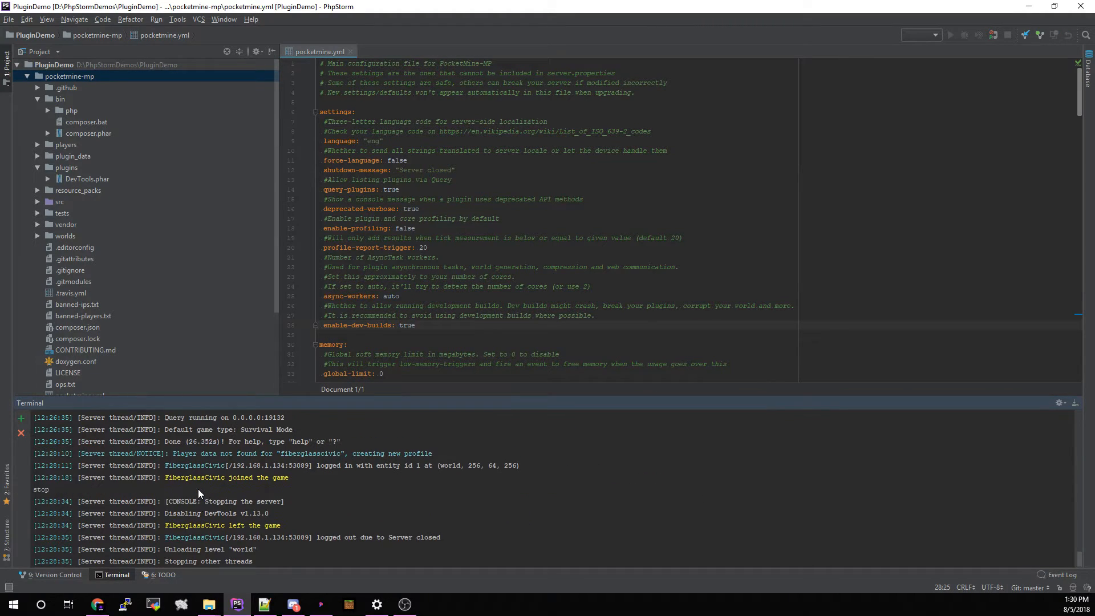
pyautogui.scroll(1, 198, 488)
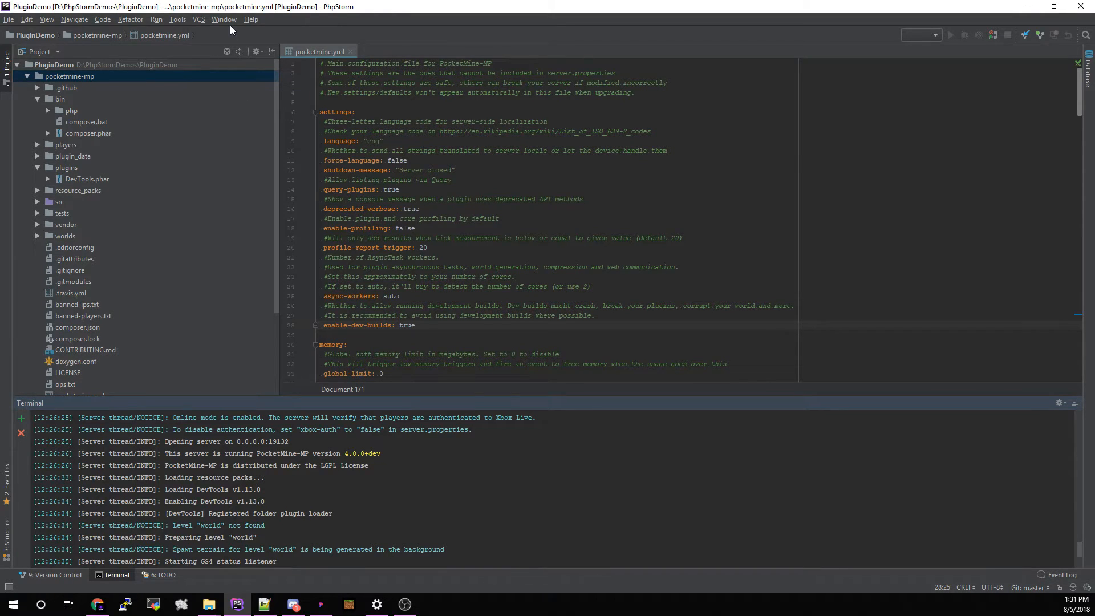
# Check out the remote Git branch origin/release/3.2 as a new local branch named release/3.2.
pyautogui.click(198, 19)
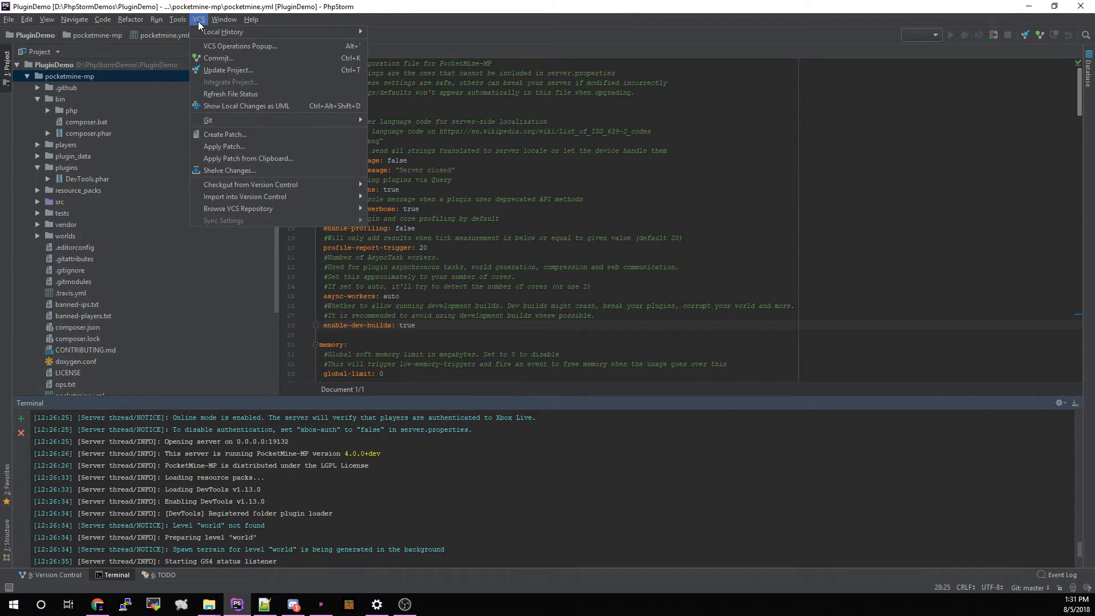
pyautogui.moveTo(225, 126)
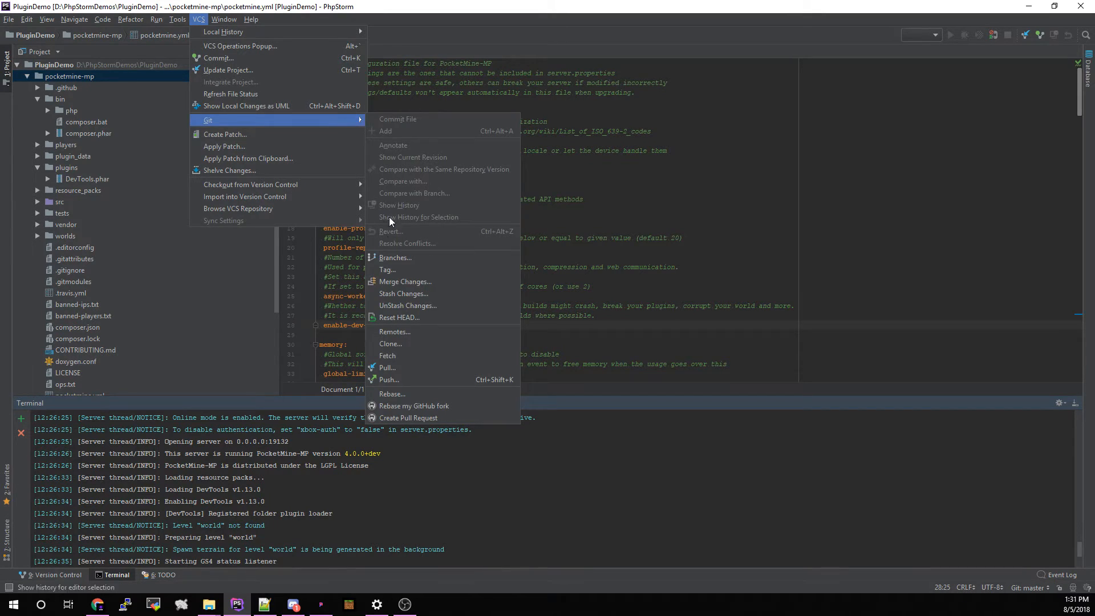
pyautogui.click(389, 257)
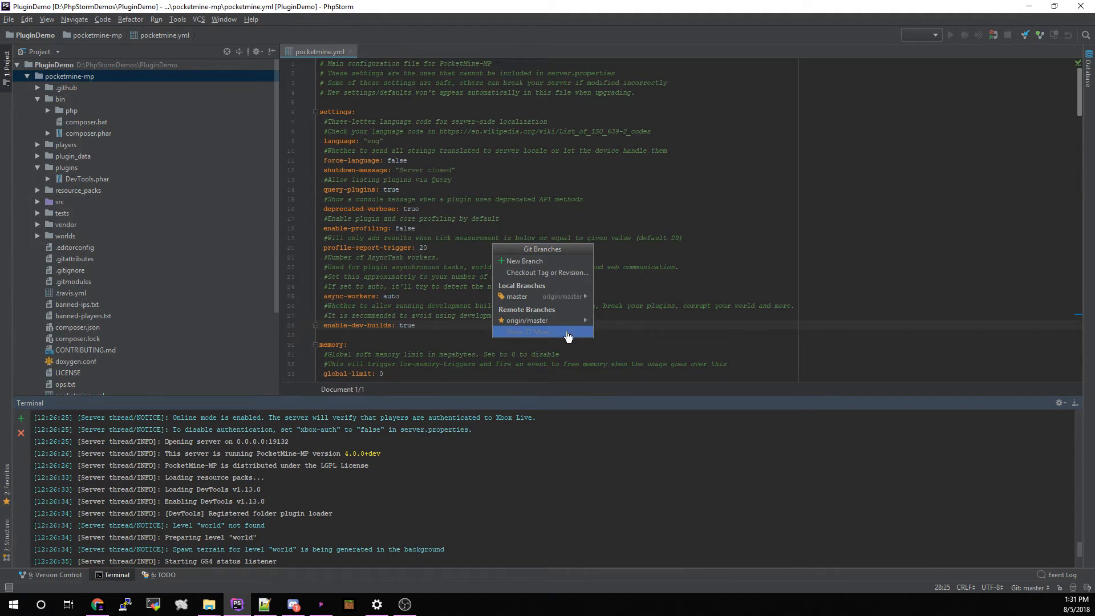
pyautogui.click(550, 336)
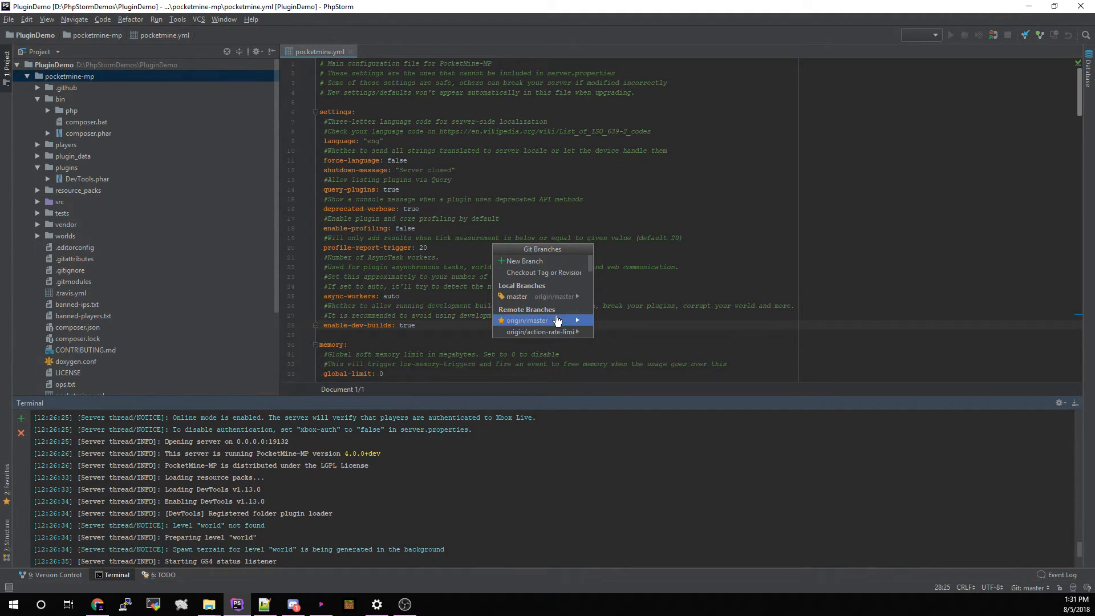
pyautogui.scroll(-4, 561, 314)
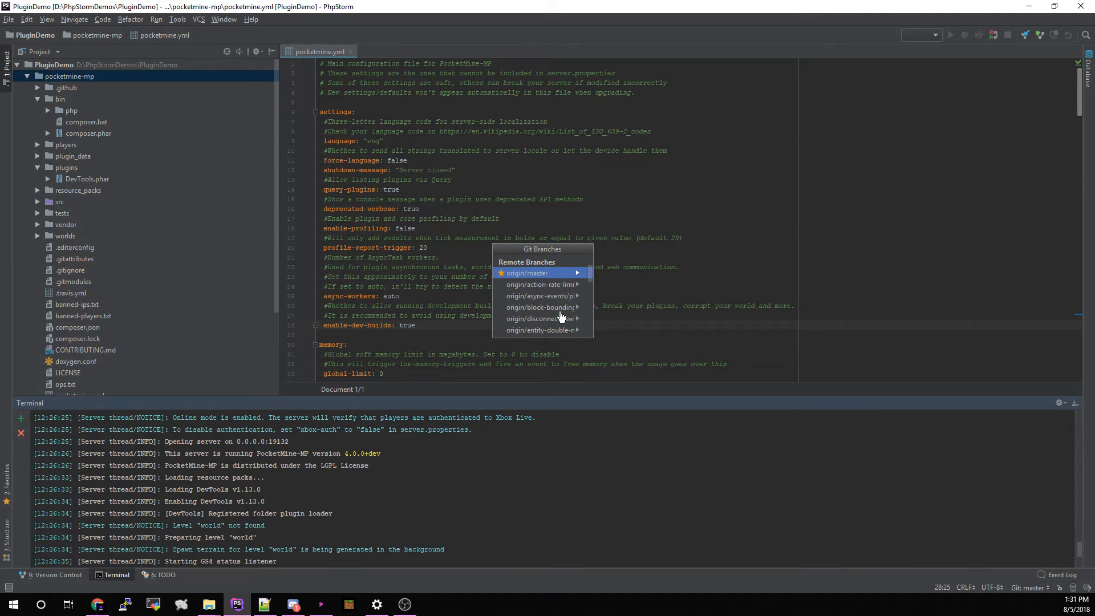
pyautogui.scroll(-2, 562, 308)
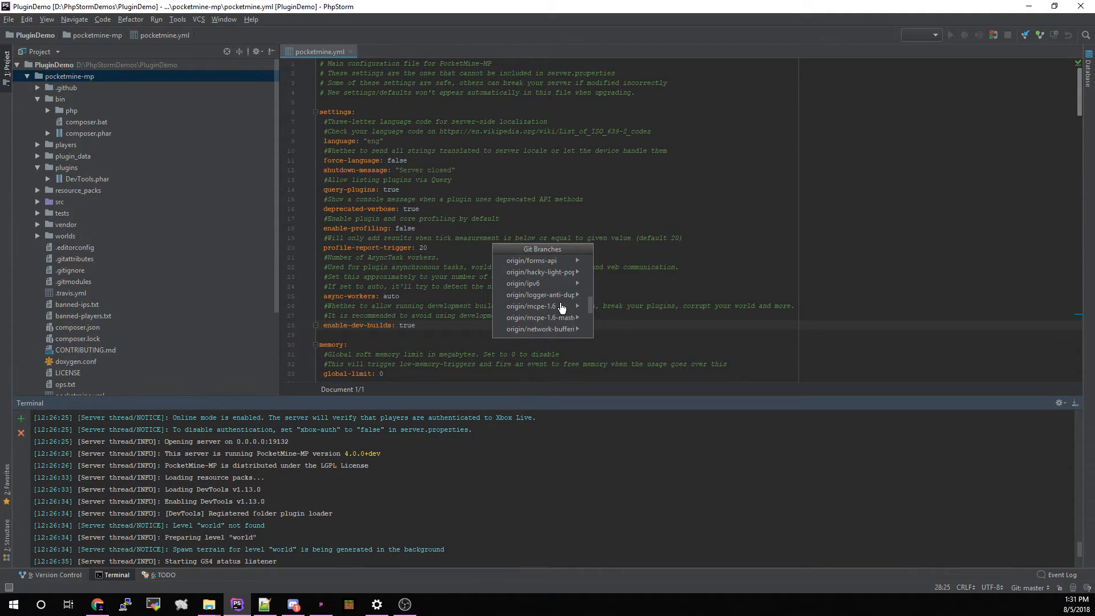
pyautogui.scroll(-2, 562, 308)
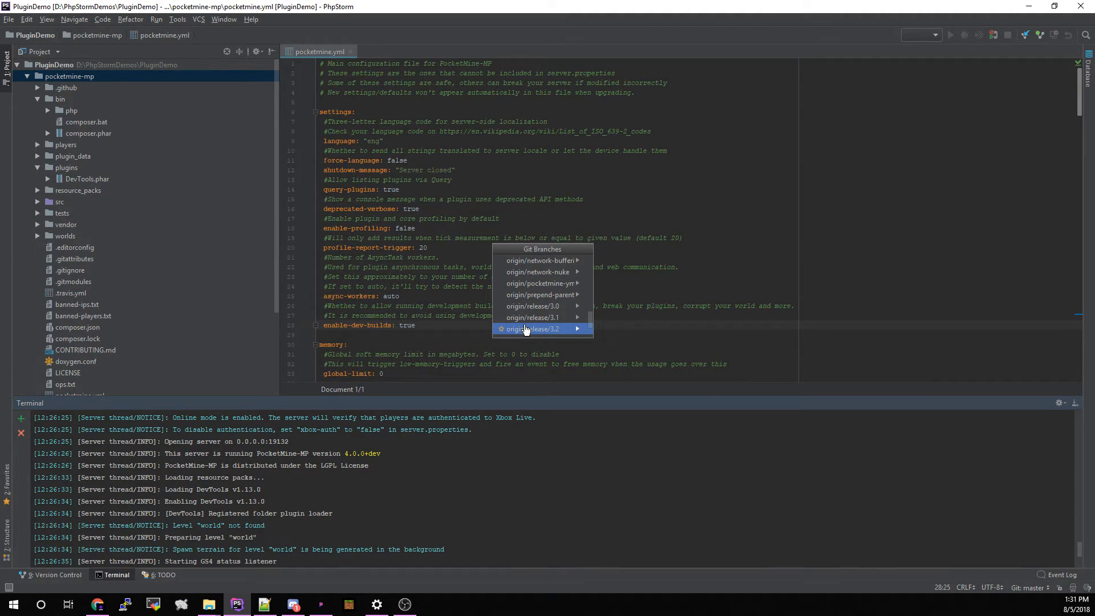
pyautogui.scroll(-3, 525, 330)
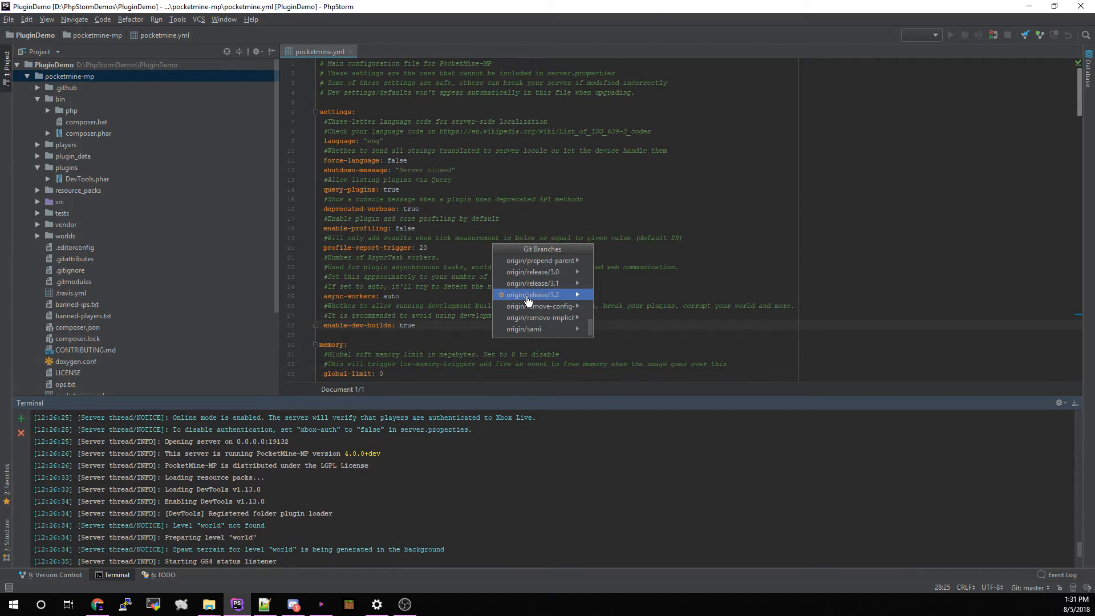
pyautogui.click(528, 300)
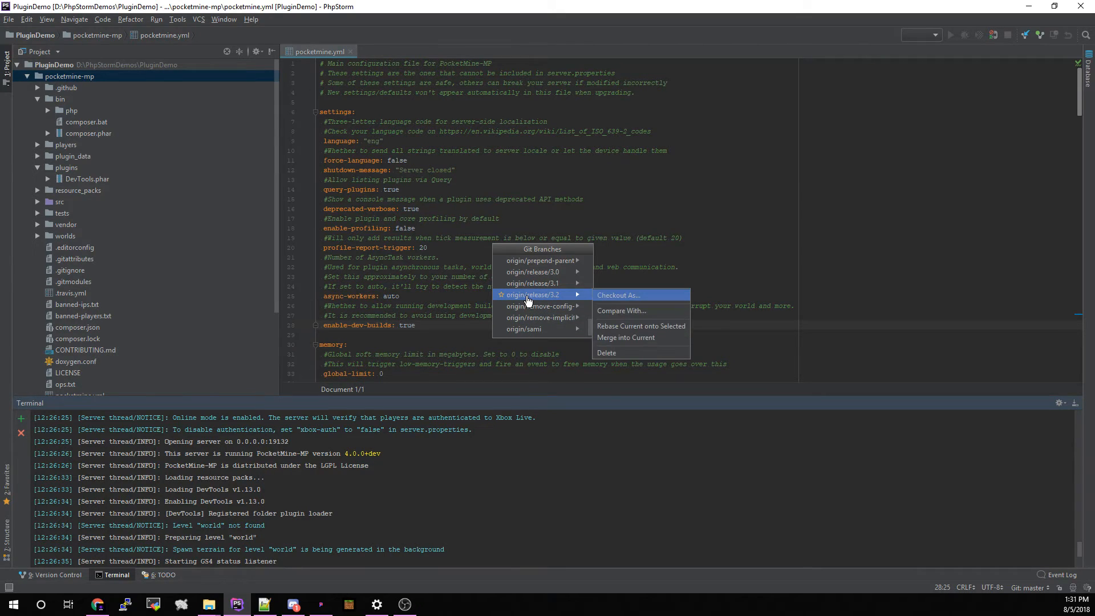
pyautogui.click(607, 295)
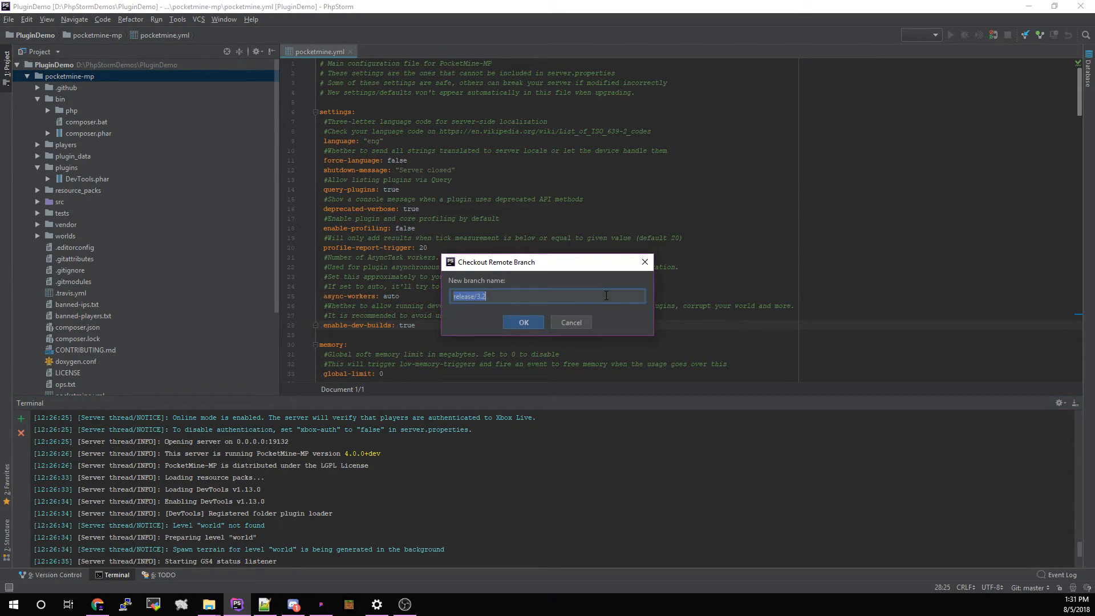
pyautogui.click(524, 323)
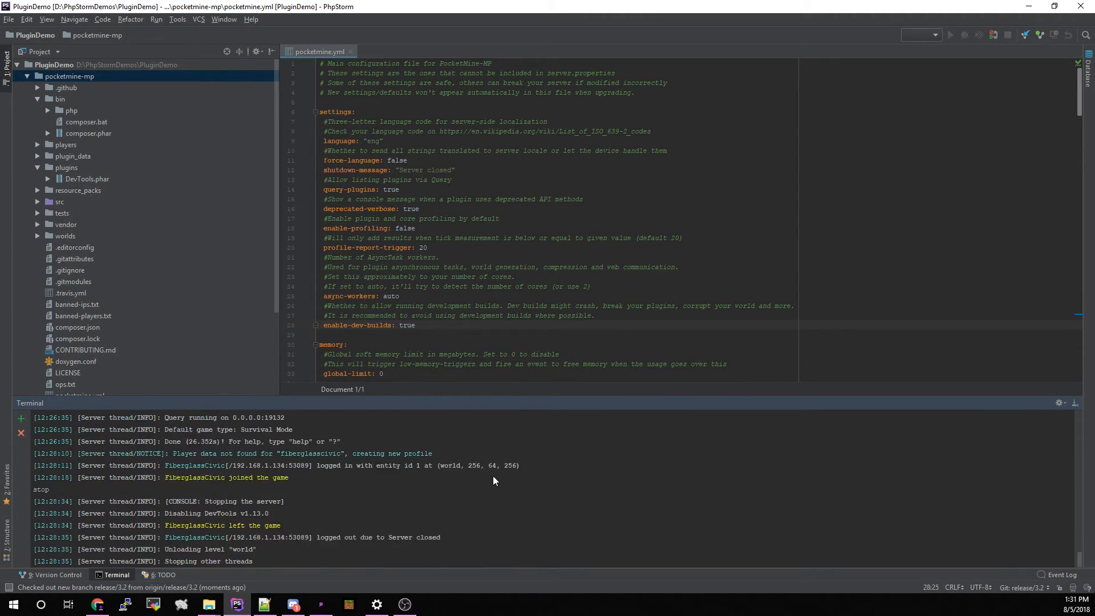
# Return the terminal to its command prompt and start the server again with start.cmd.
pyautogui.press('Return')
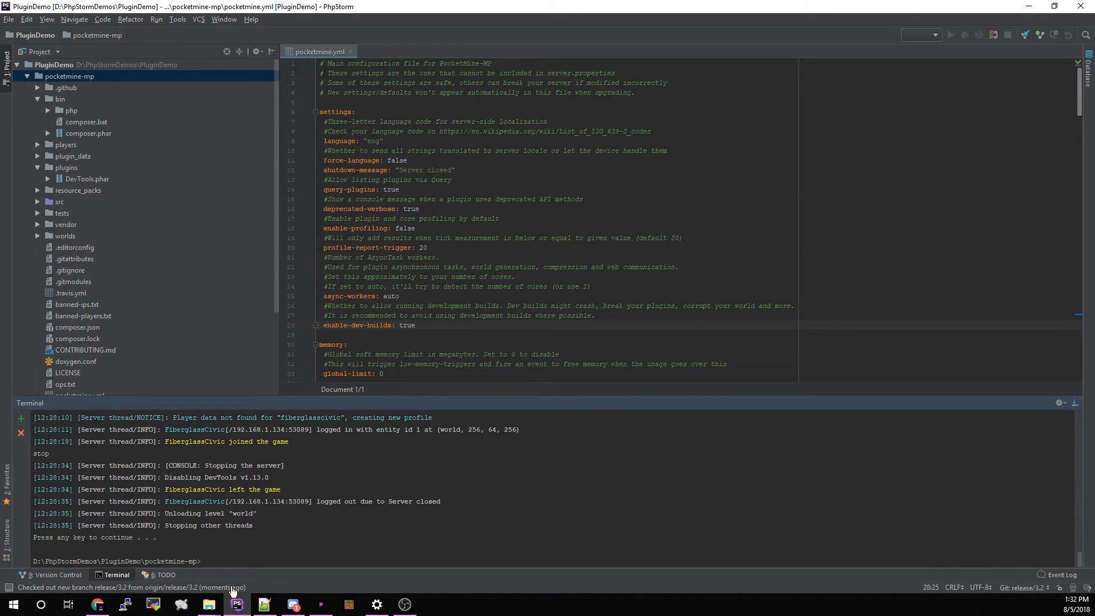
pyautogui.doubleClick(234, 554)
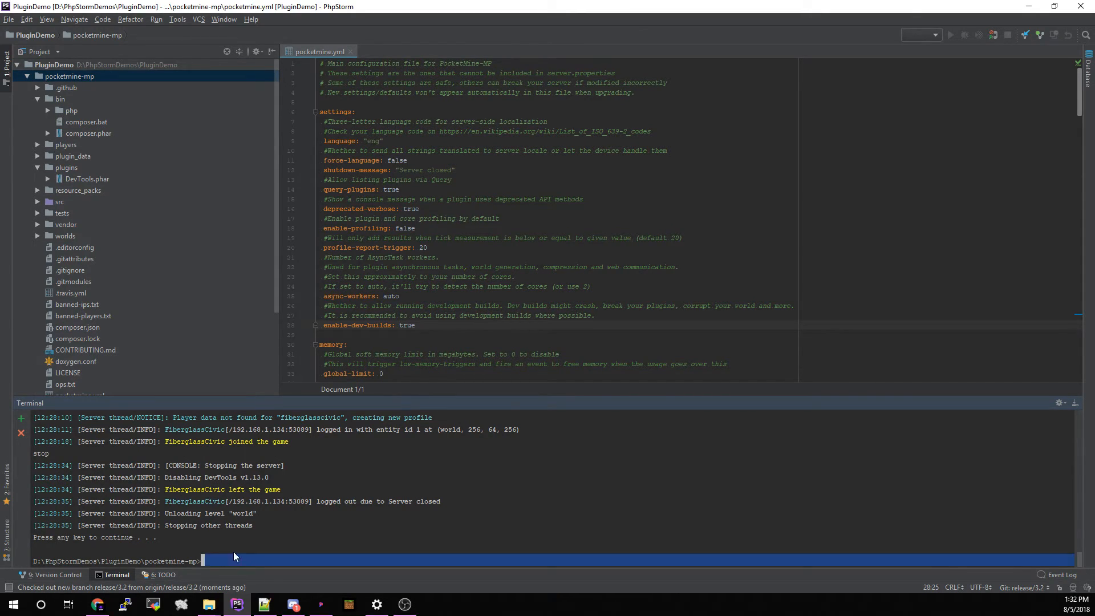
pyautogui.press('Up')
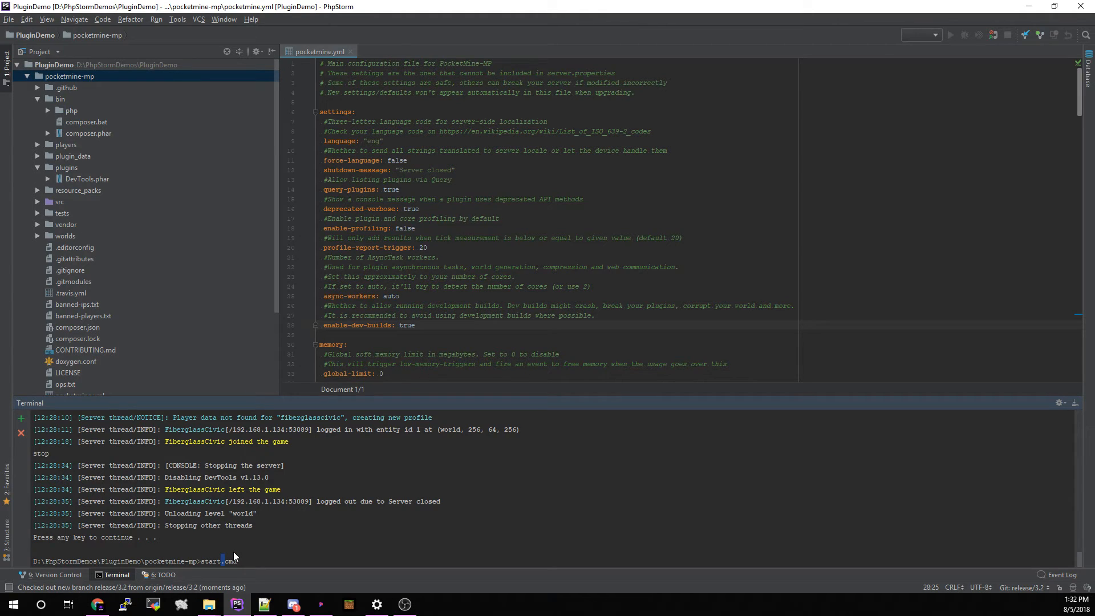
pyautogui.press('Return')
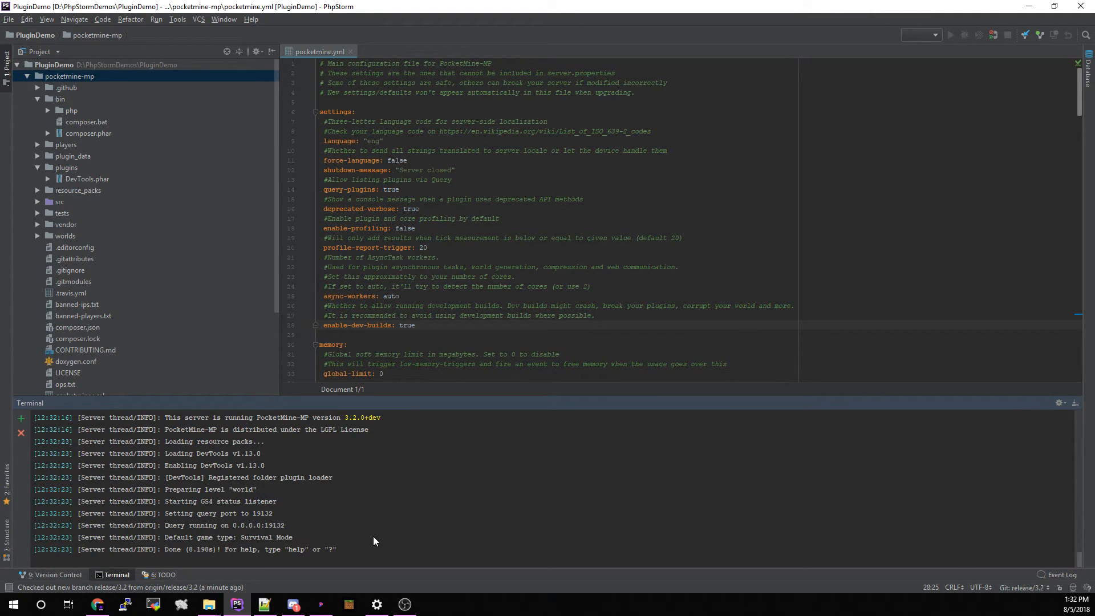
# Generate a skeleton plugin named TestPlugin with the genplugin server command, giving the author's username as the author.
pyautogui.write('genplugin')
pyautogui.write('TestPlugin FiberglassCi')
pyautogui.write('ivic')
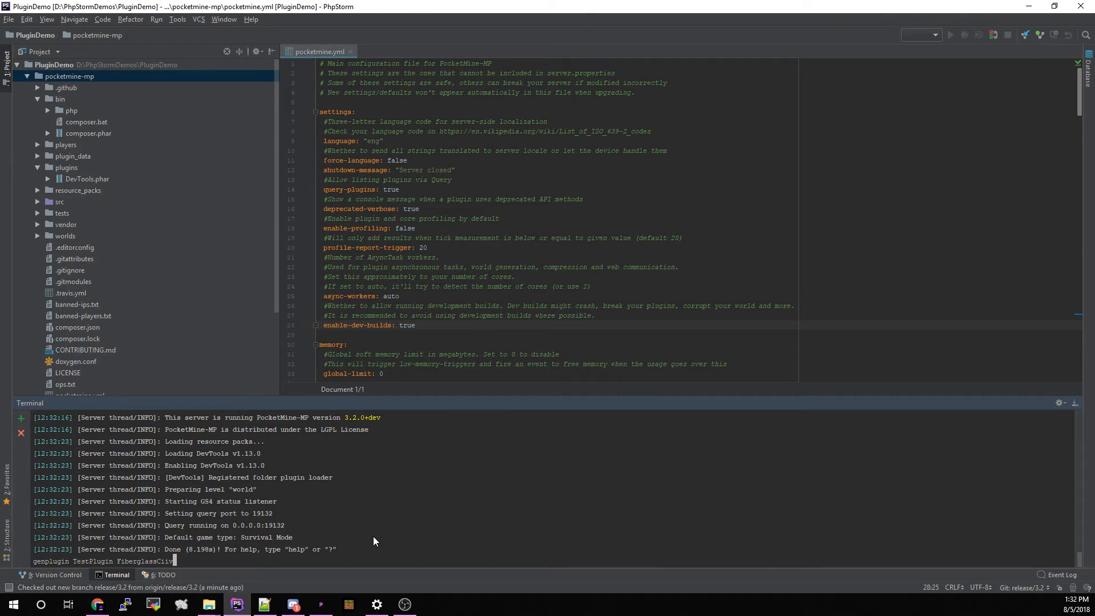
pyautogui.press('Return')
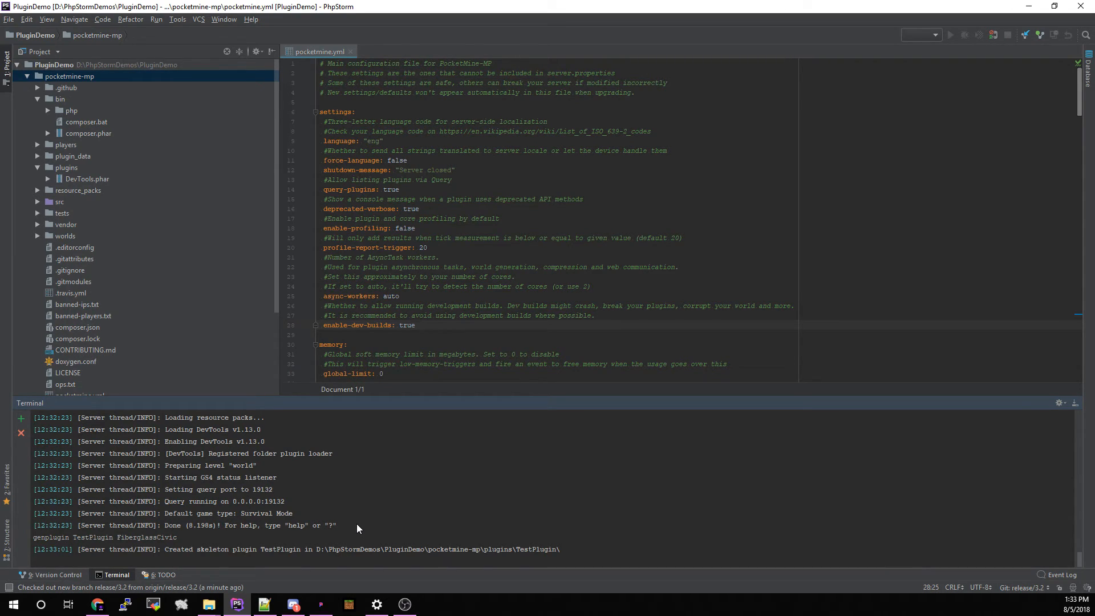
# Shut the server down with the stop command and continue to the command prompt.
pyautogui.write('stop')
pyautogui.press('Return')
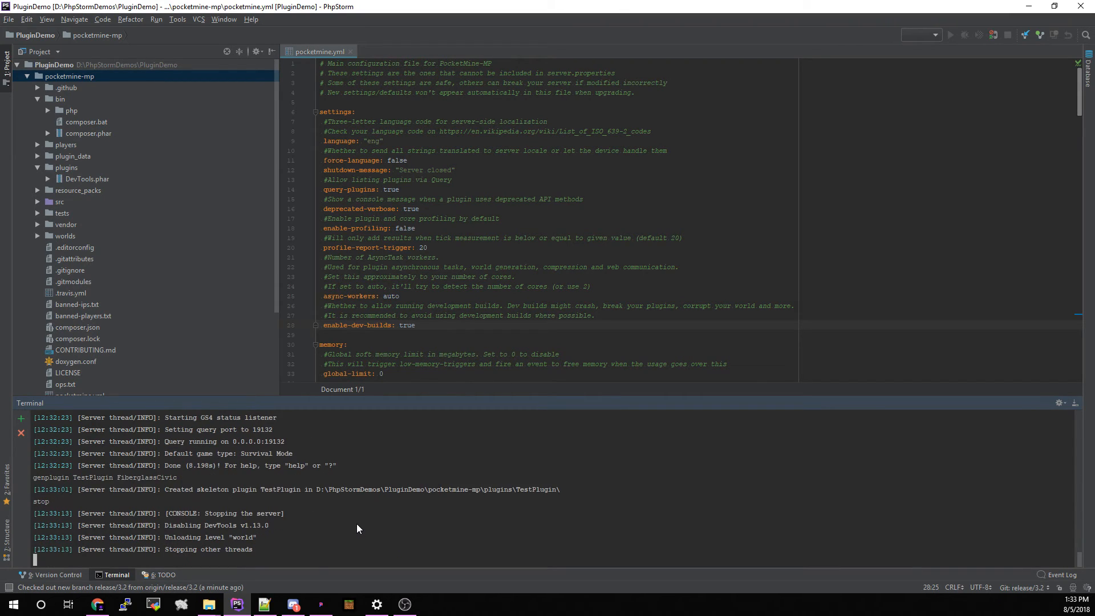
pyautogui.write('a')
pyautogui.press('BackSpace')
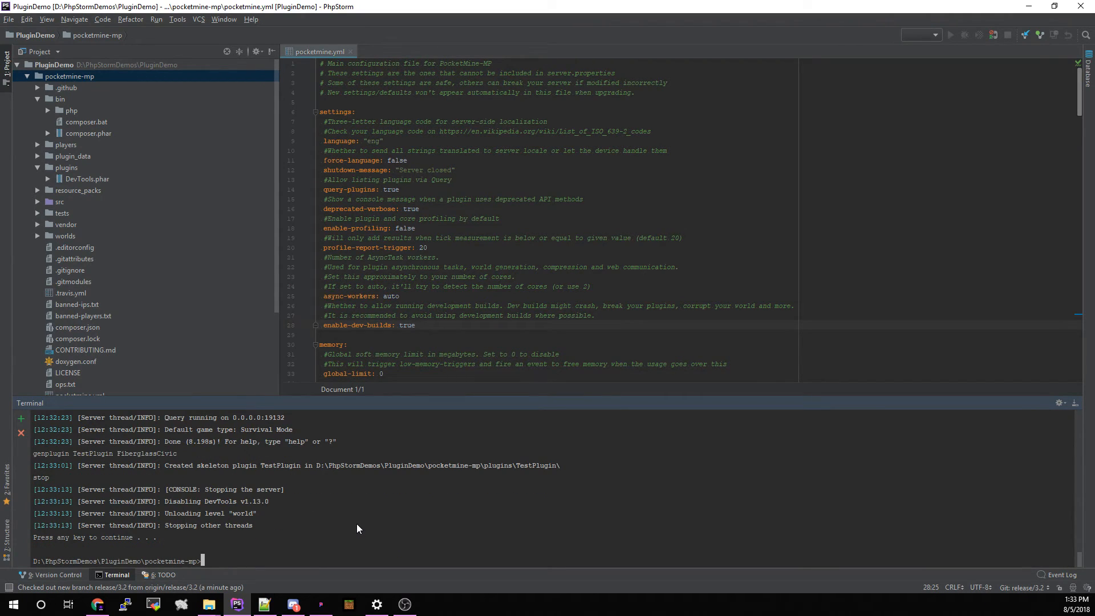
# Expand the TestPlugin folder under plugins, including its src subfolders, down to Main.php.
pyautogui.click(76, 169)
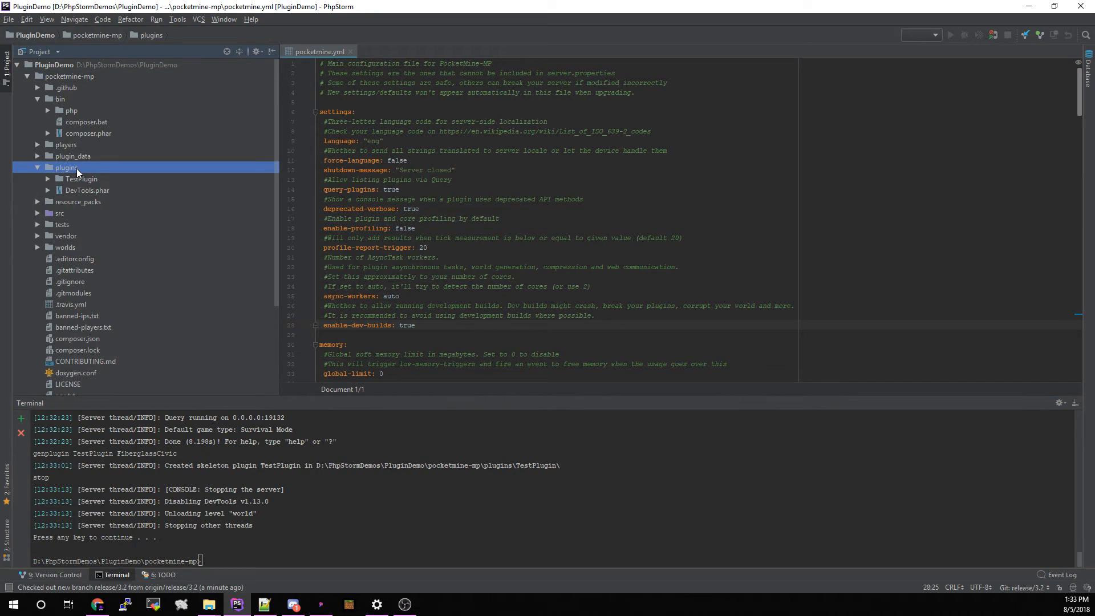
pyautogui.click(48, 179)
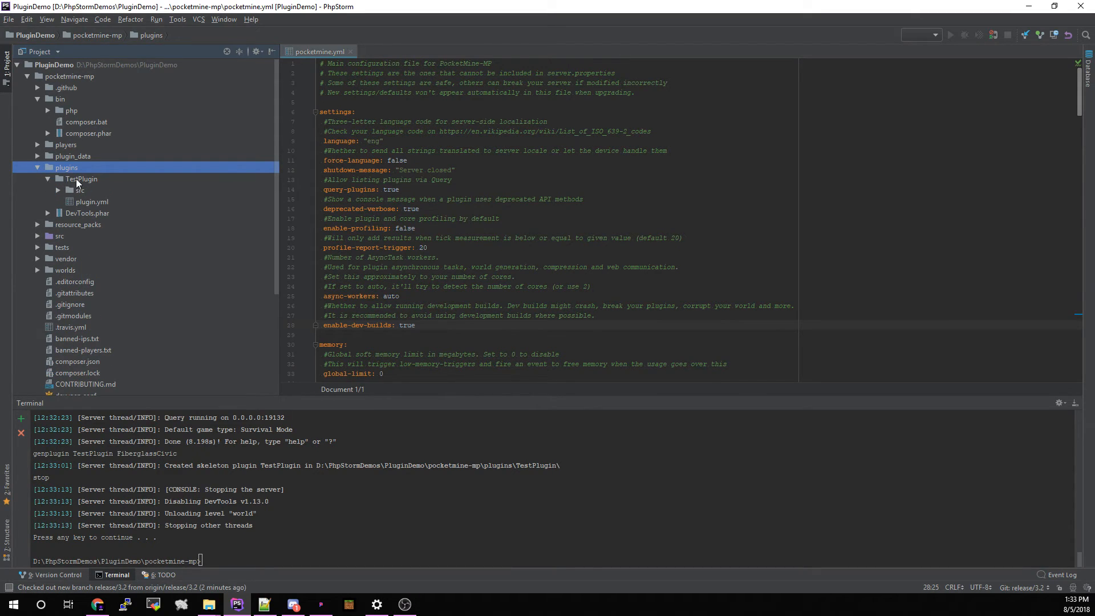
pyautogui.click(78, 179)
pyautogui.click(73, 190)
pyautogui.click(57, 190)
pyautogui.click(69, 201)
pyautogui.click(80, 213)
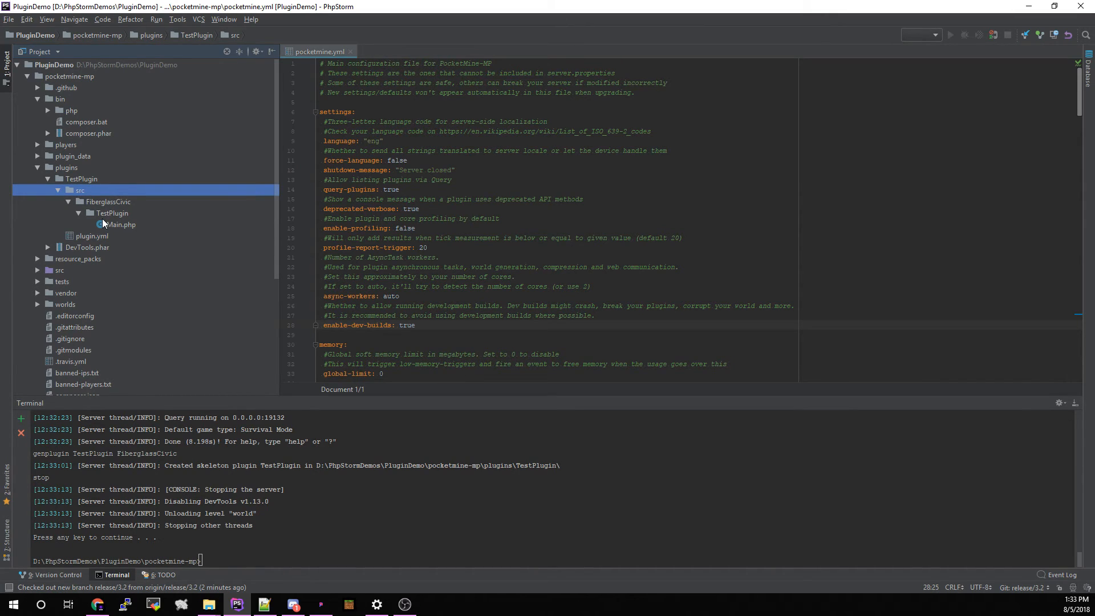
# Open TestPlugin's plugin.yml and read through it, and open Main.php to check its code analysis status.
pyautogui.doubleClick(80, 236)
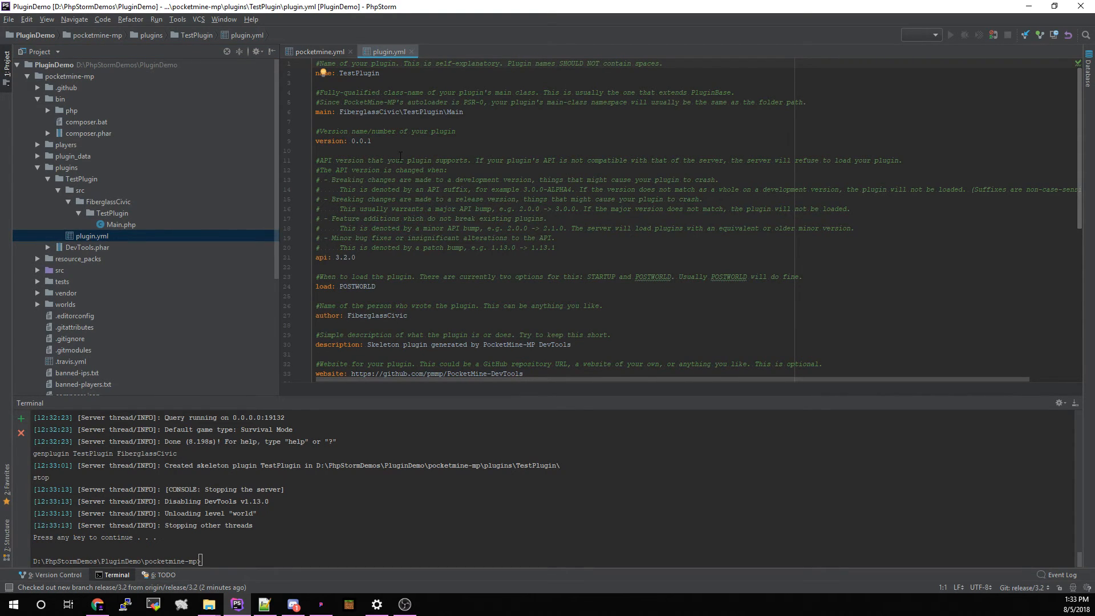
pyautogui.scroll(-9, 401, 156)
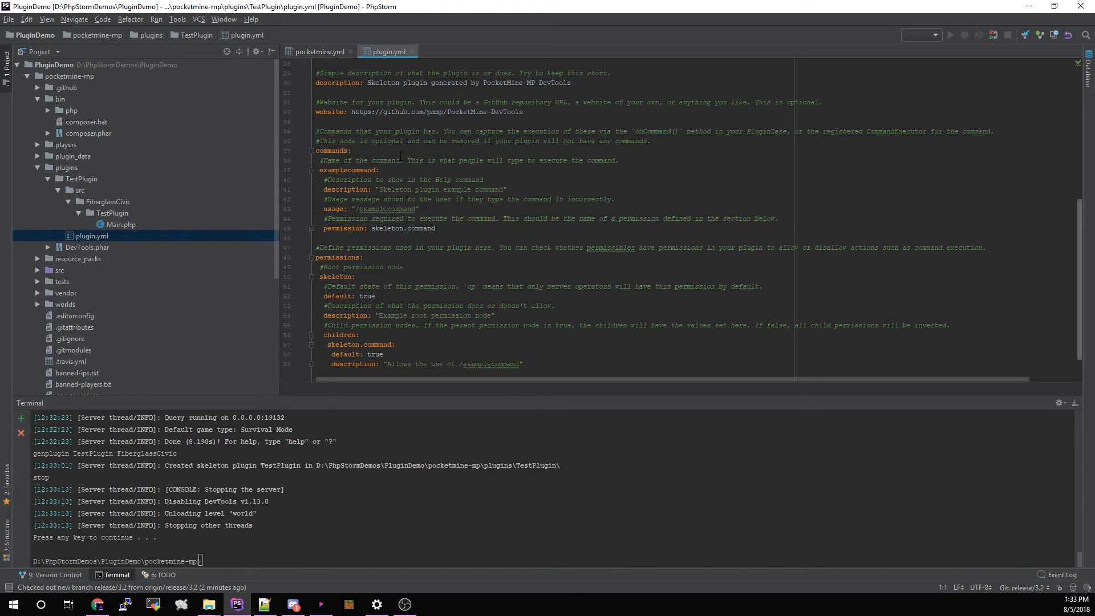
pyautogui.doubleClick(121, 225)
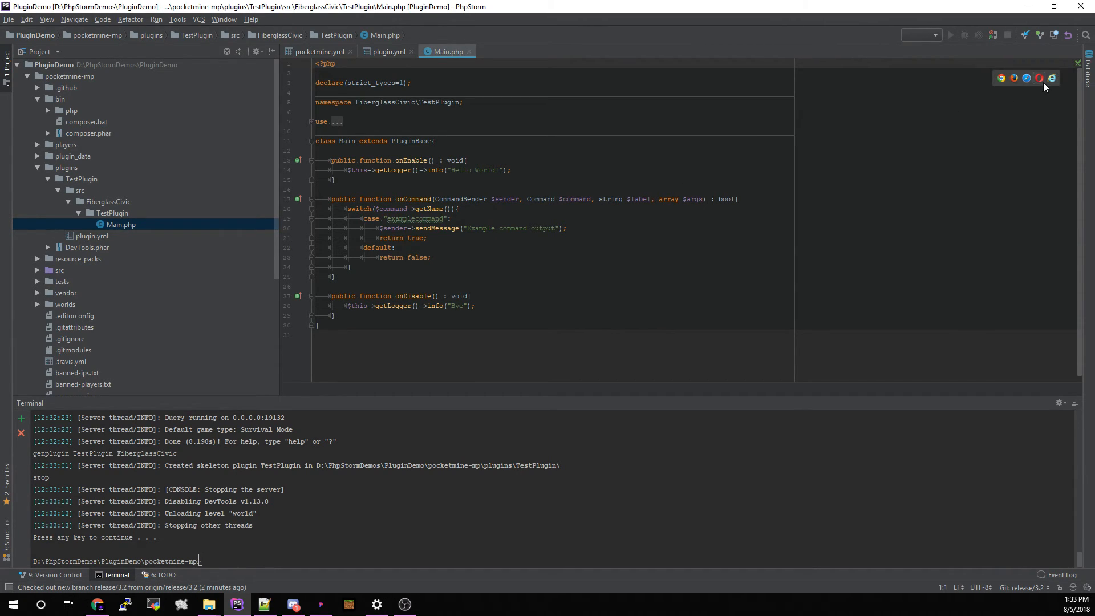
pyautogui.moveTo(1078, 64)
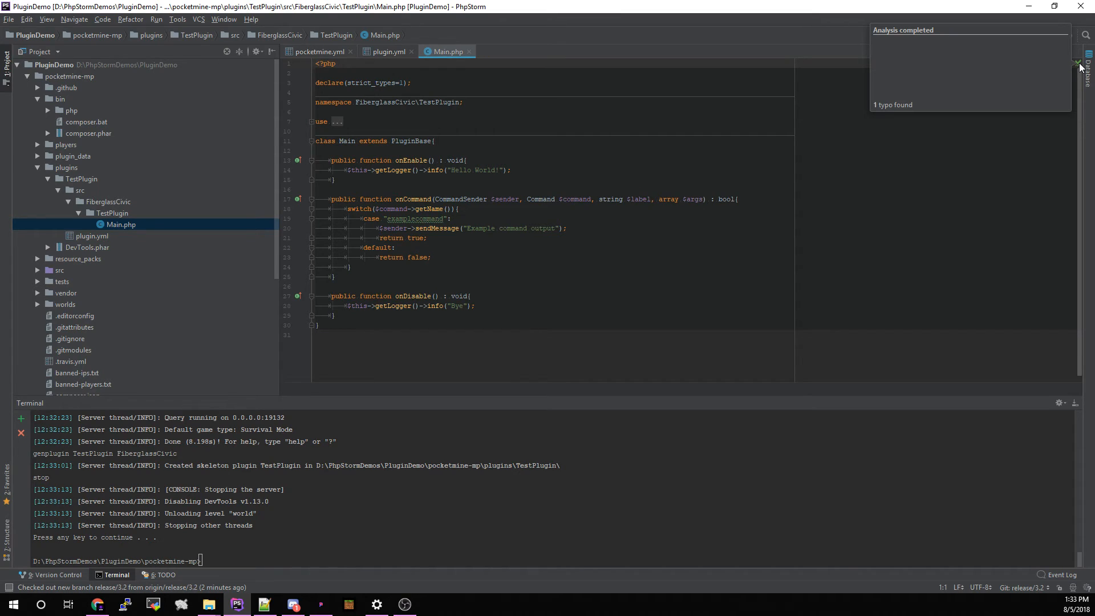